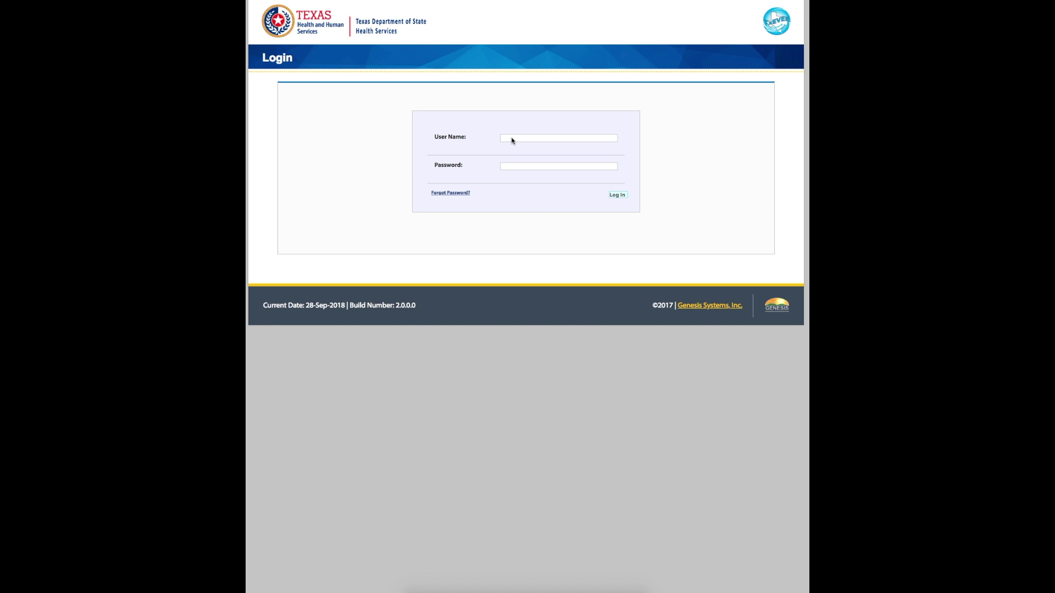
# Sign in to TxEVER with the user name and password.
pyautogui.click(511, 141)
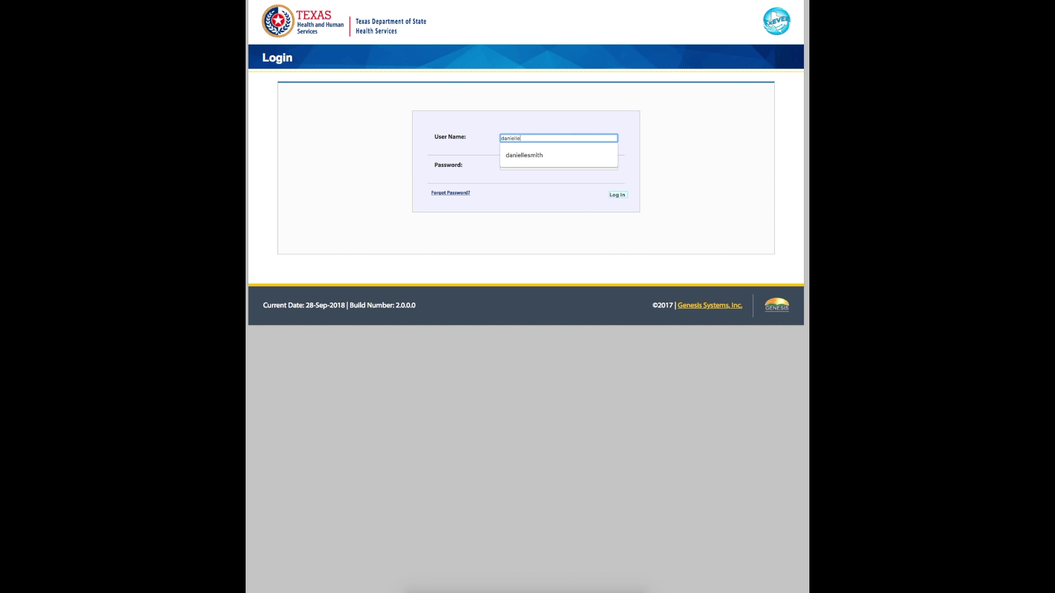
pyautogui.press('Tab')
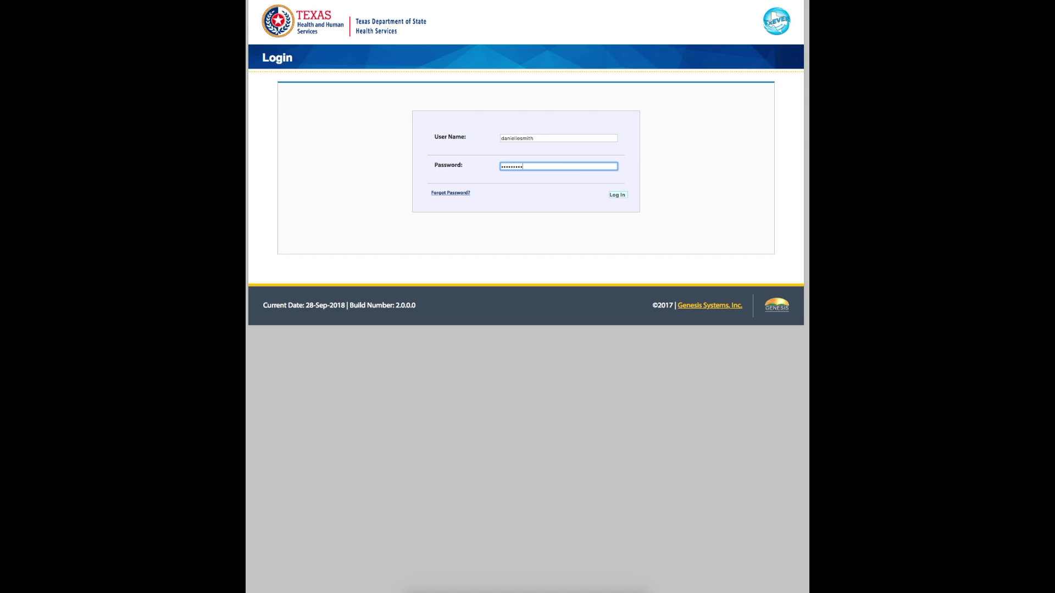
pyautogui.press('Return')
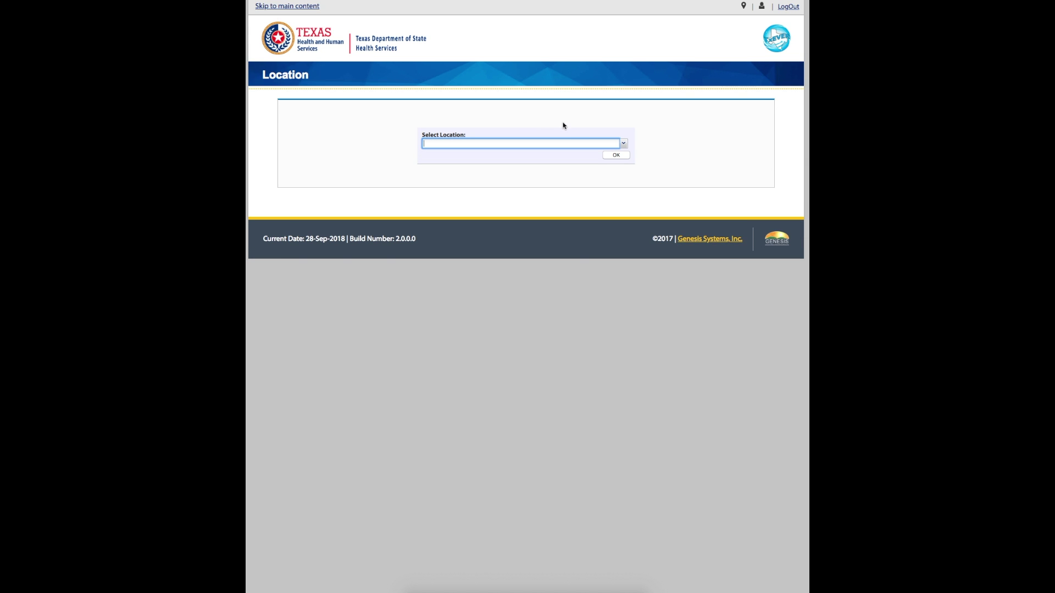
# Choose the TEST JP TRAVIS - (DEATH) location and confirm it.
pyautogui.press('Down')
pyautogui.press('Down')
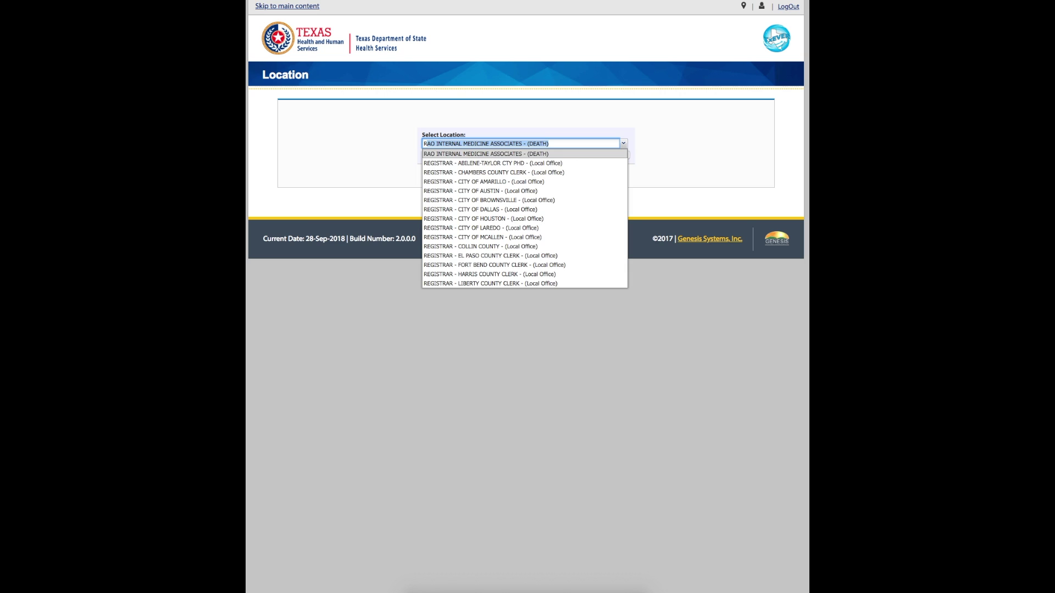
pyautogui.write('TEST ATTORNEY AUSTIN - (BIRTH')
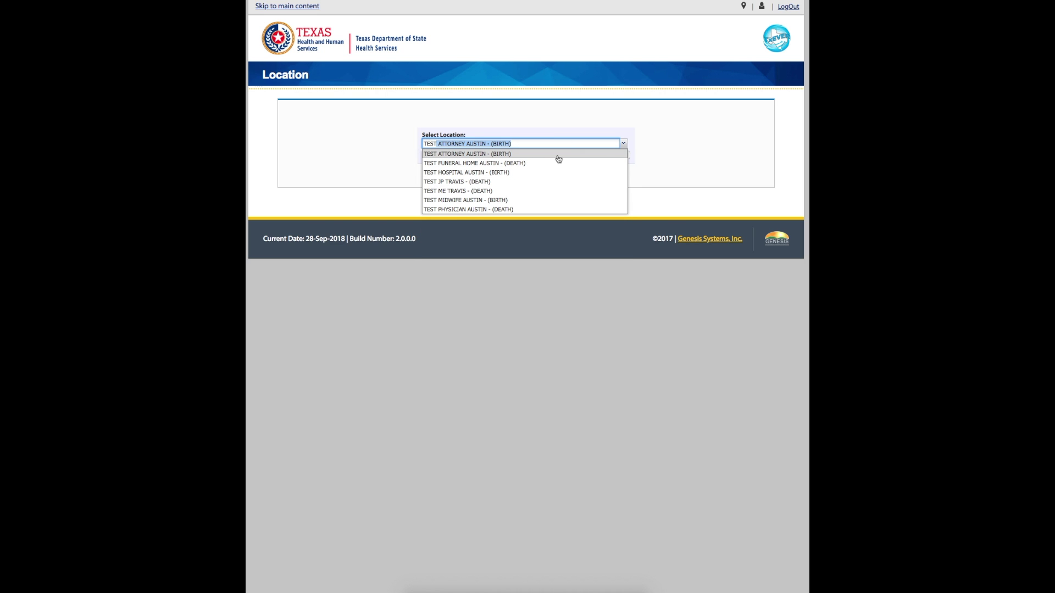
pyautogui.click(464, 182)
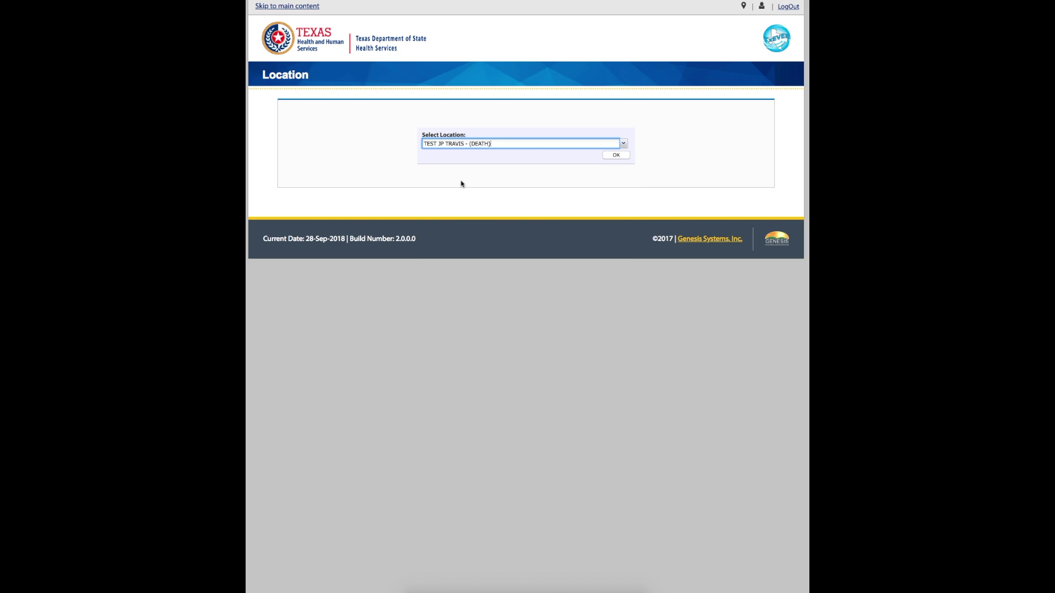
pyautogui.click(616, 155)
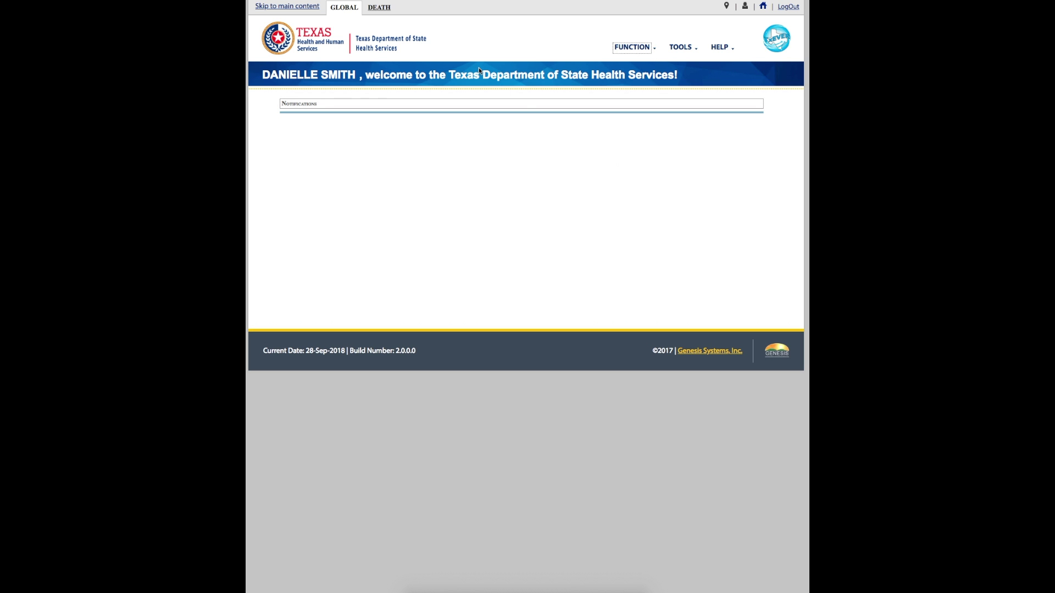
# Start Medical Data Entry from the DEATH area's FUNCTION menu and dismiss the outstanding-records notice.
pyautogui.click(382, 9)
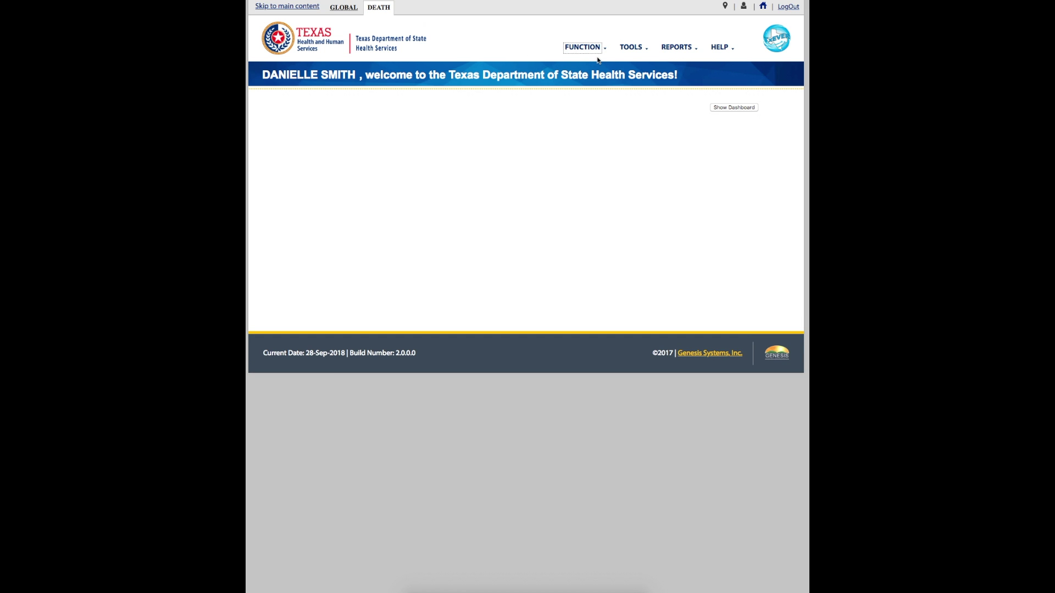
pyautogui.click(585, 48)
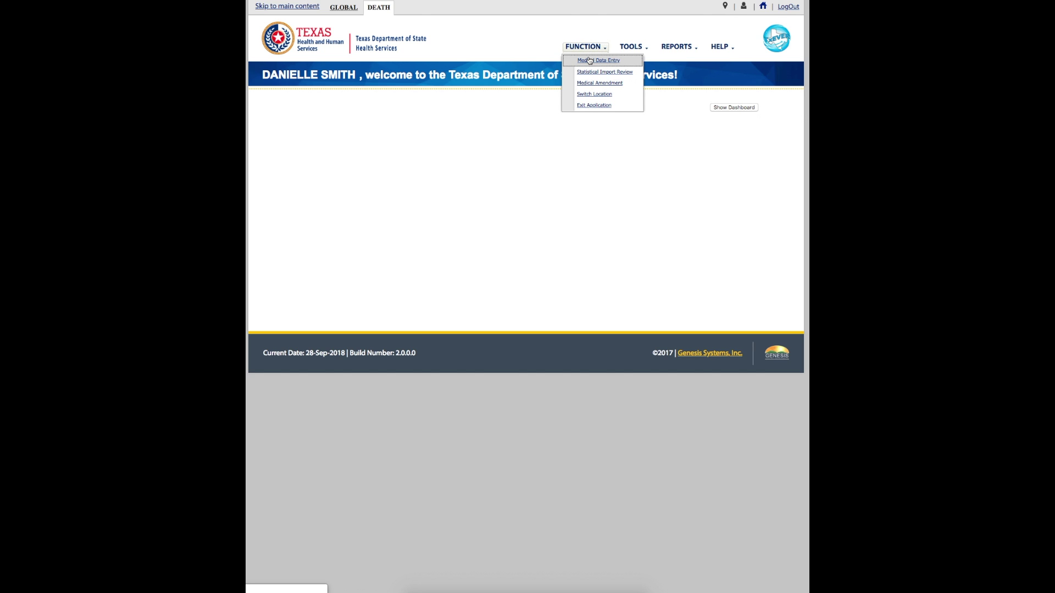
pyautogui.click(589, 60)
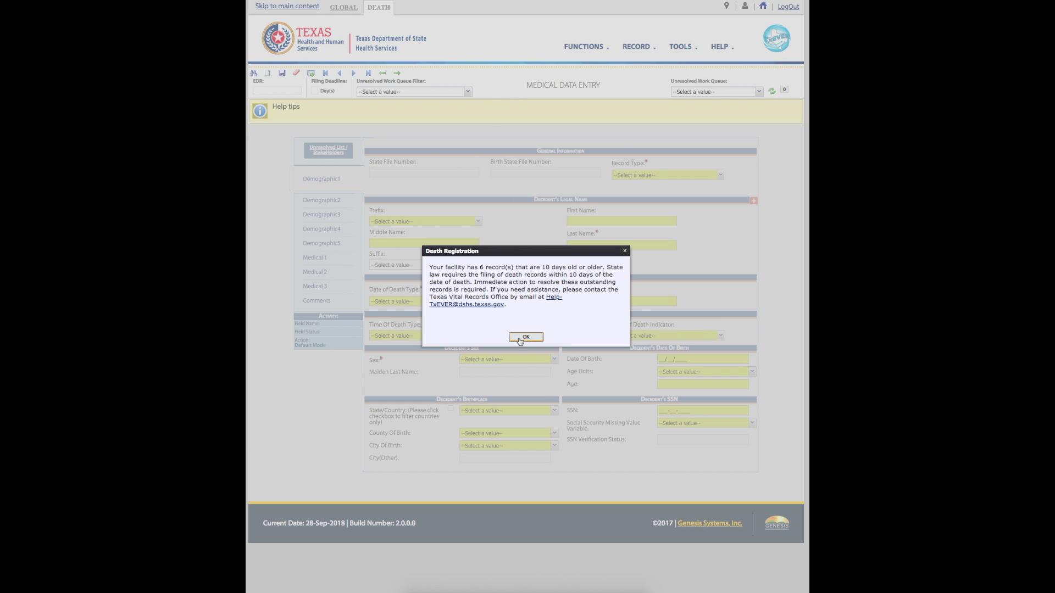
pyautogui.click(520, 338)
# Filter the work queue to All Unresolved and list the queued records.
pyautogui.click(468, 91)
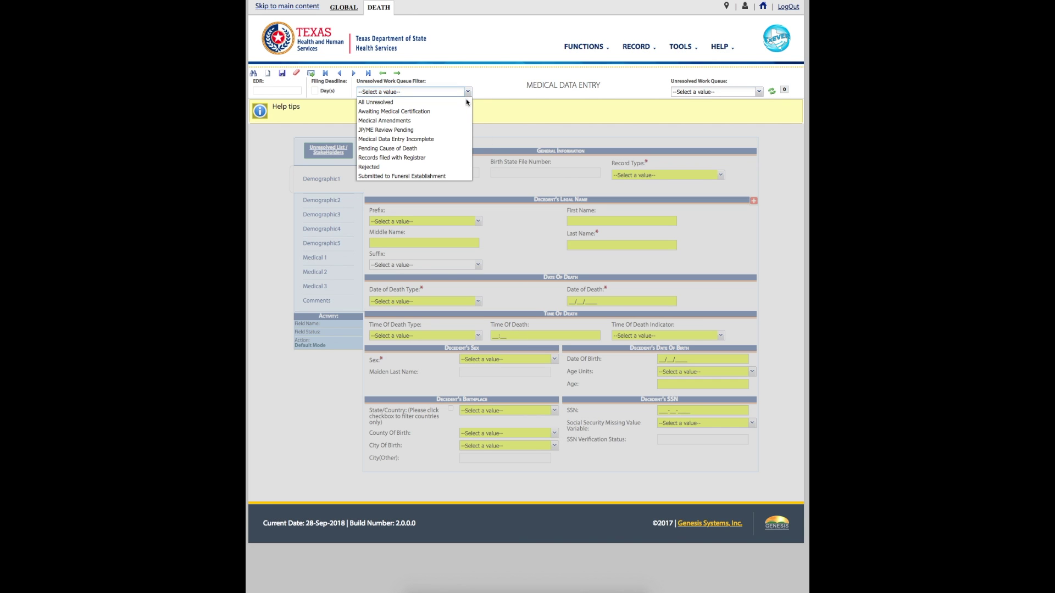
pyautogui.click(467, 102)
pyautogui.click(758, 92)
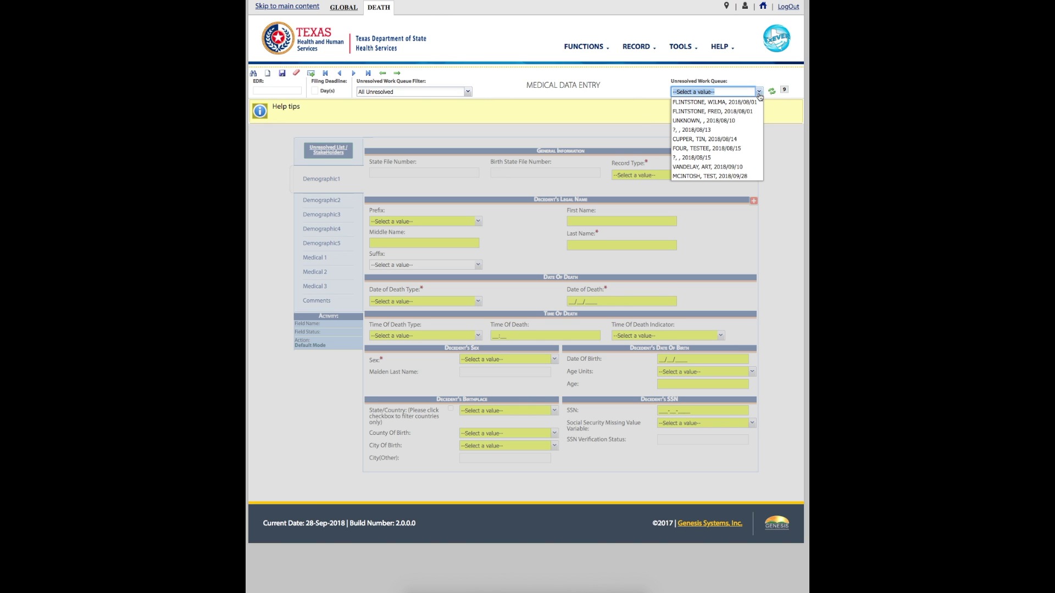
# Load the 2018/09/28 record, start a rejection, then cancel it without a reason.
pyautogui.click(708, 176)
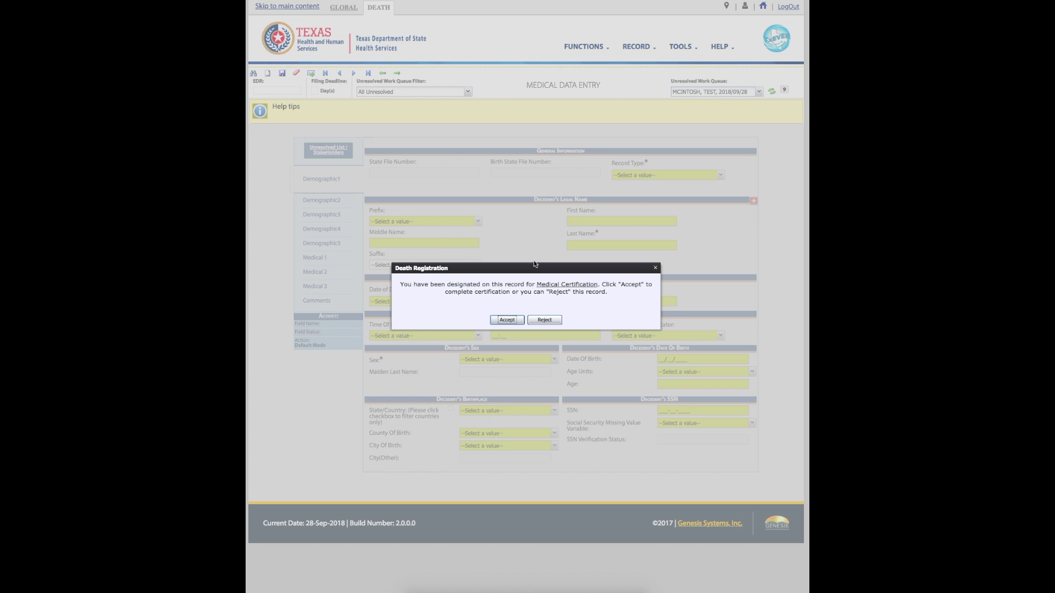
pyautogui.click(541, 321)
pyautogui.write('EXPLAIN WHY')
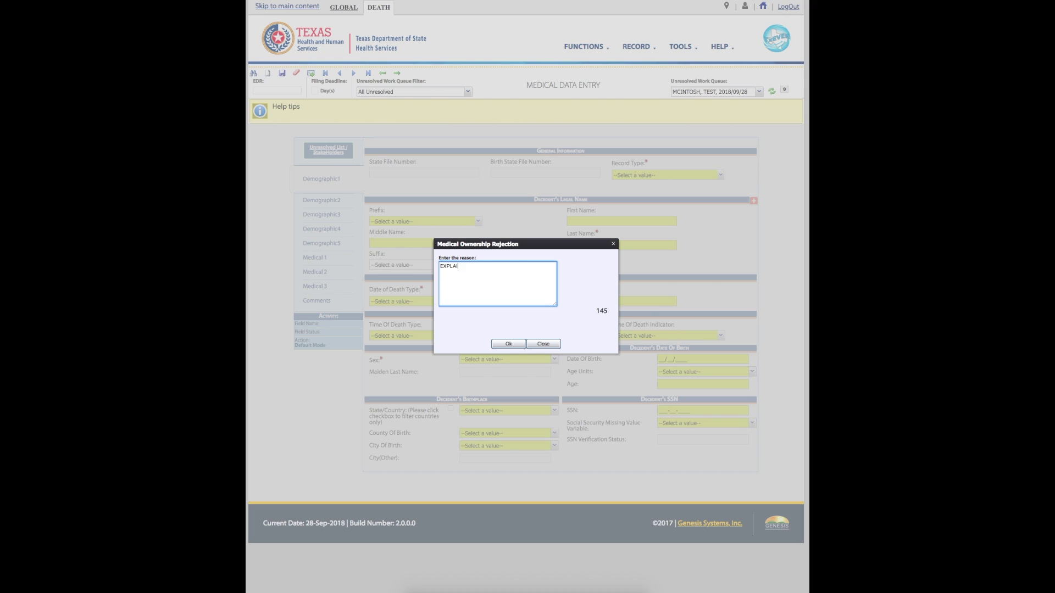
pyautogui.click(543, 345)
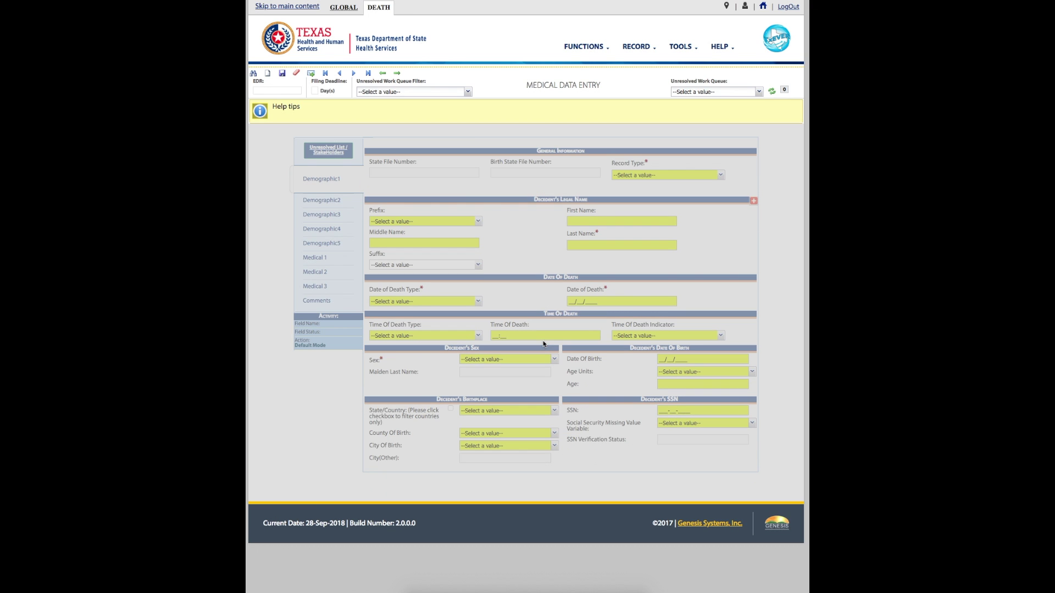
# Refresh the All Unresolved queue, reload the 2018/09/28 record and accept its medical certification.
pyautogui.click(468, 93)
pyautogui.click(465, 101)
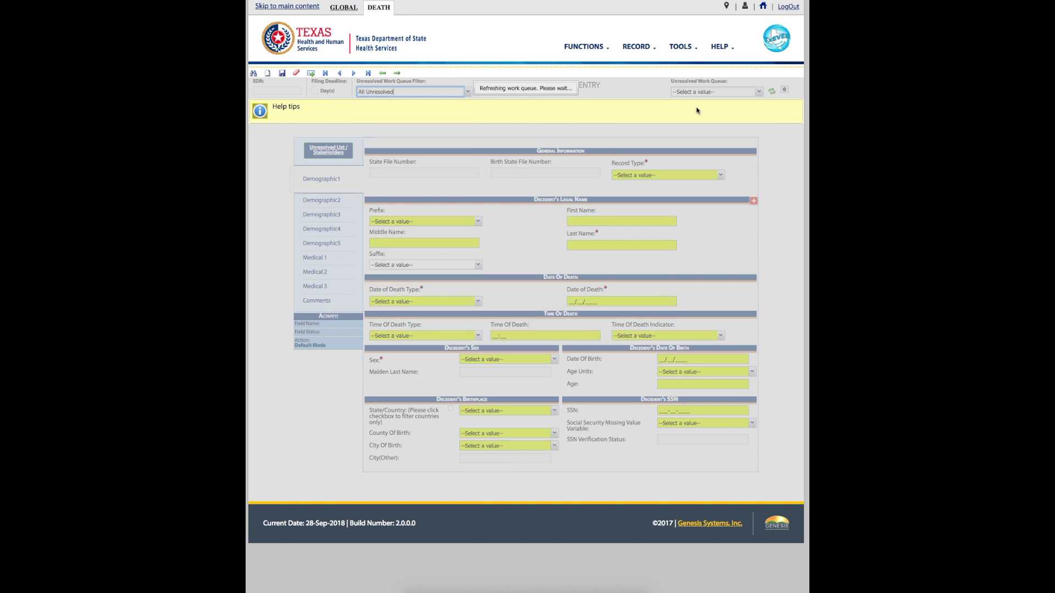
pyautogui.click(758, 92)
pyautogui.click(712, 176)
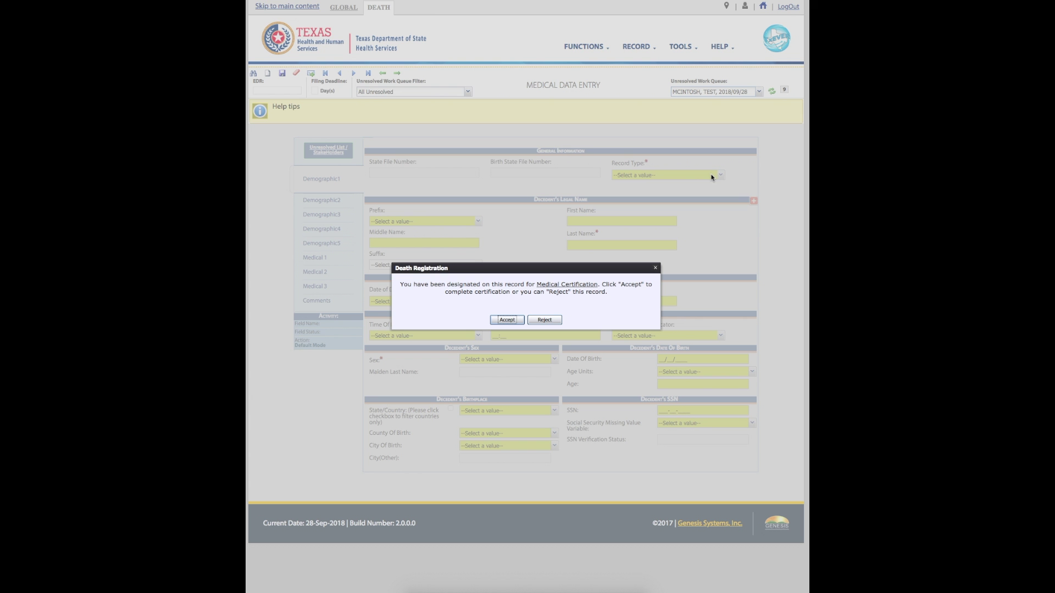
pyautogui.click(506, 320)
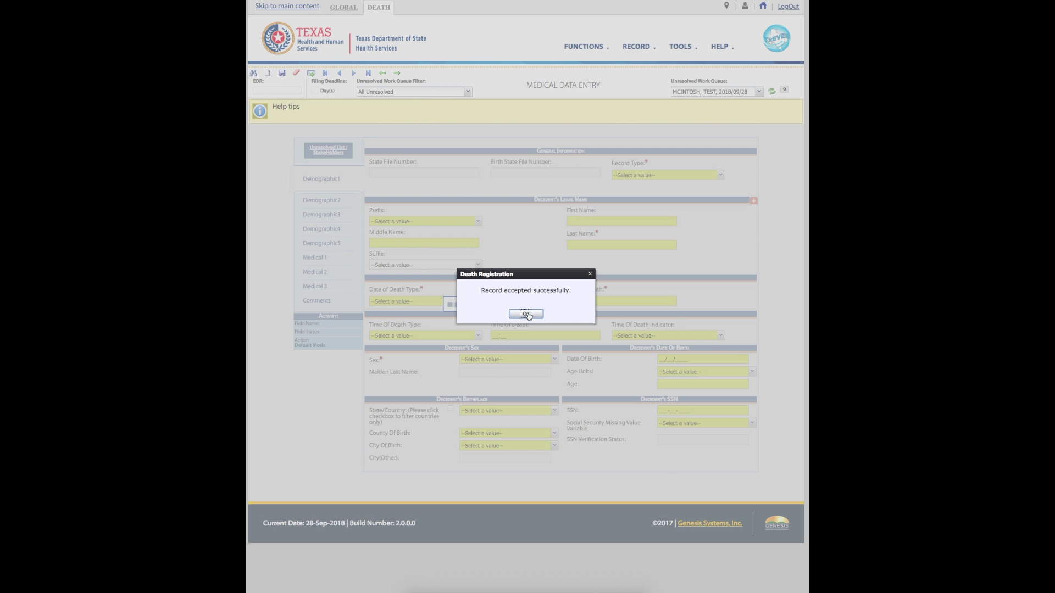
pyautogui.click(526, 313)
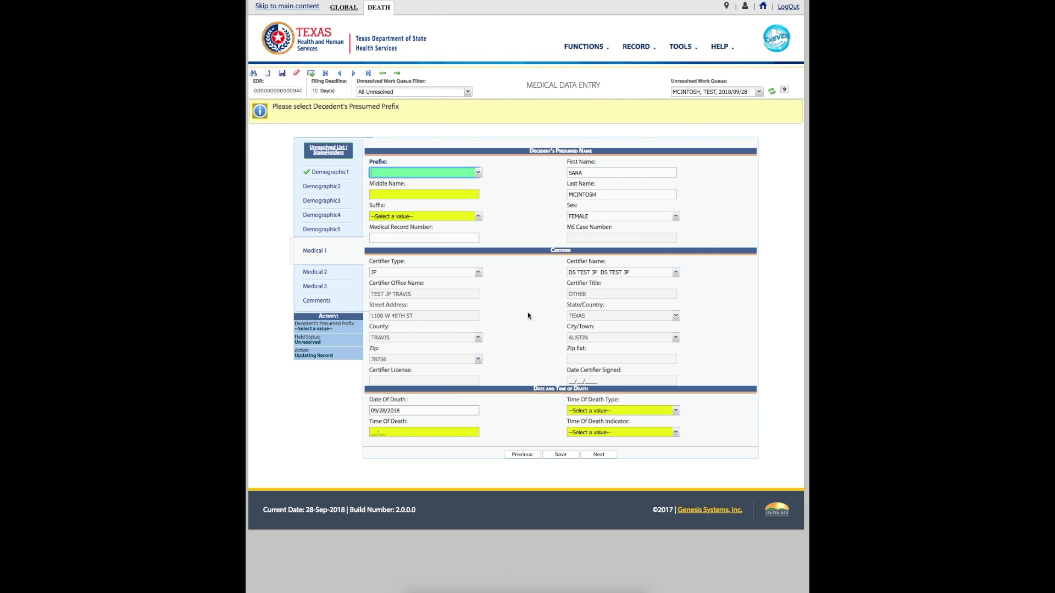
# Move through the name, sex and certifier fields, leaving the middle name blank.
pyautogui.press('Tab')
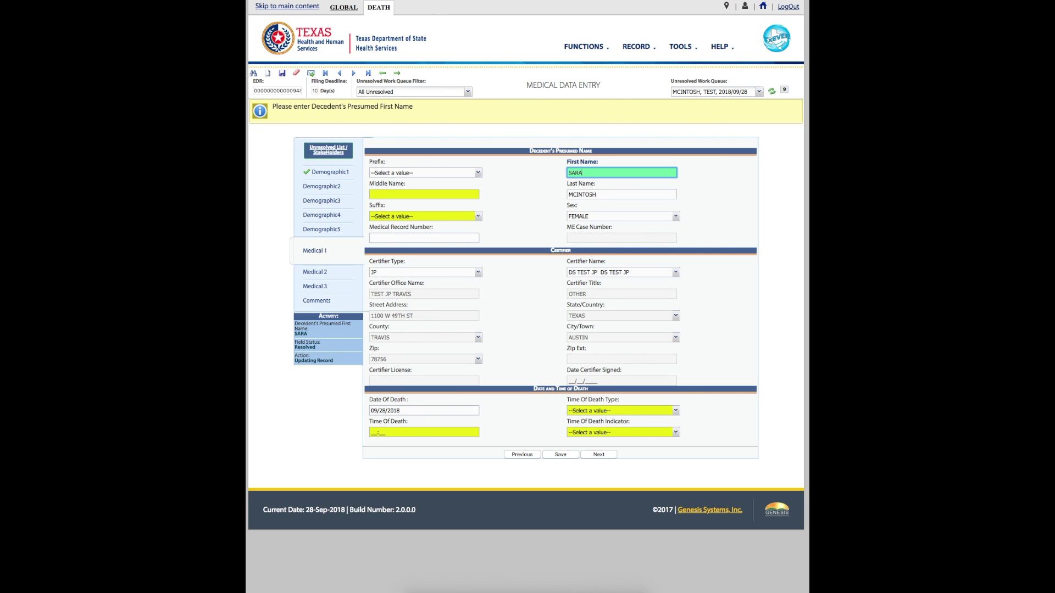
pyautogui.press('Tab')
pyautogui.press('Tab')
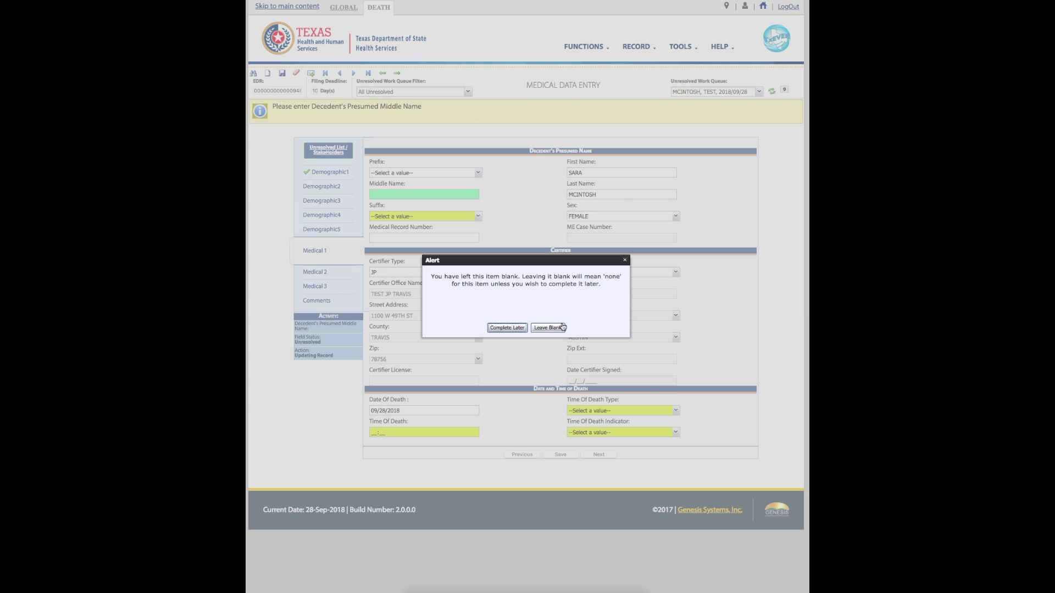
pyautogui.click(548, 328)
pyautogui.press('Tab')
pyautogui.press('Tab')
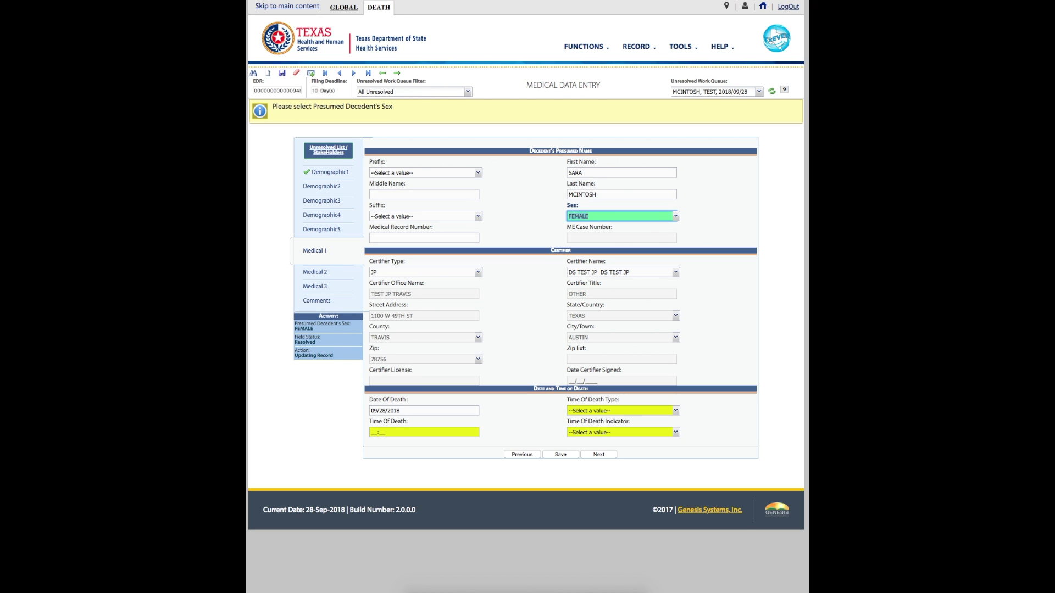
pyautogui.press('Tab')
pyautogui.press('Tab')
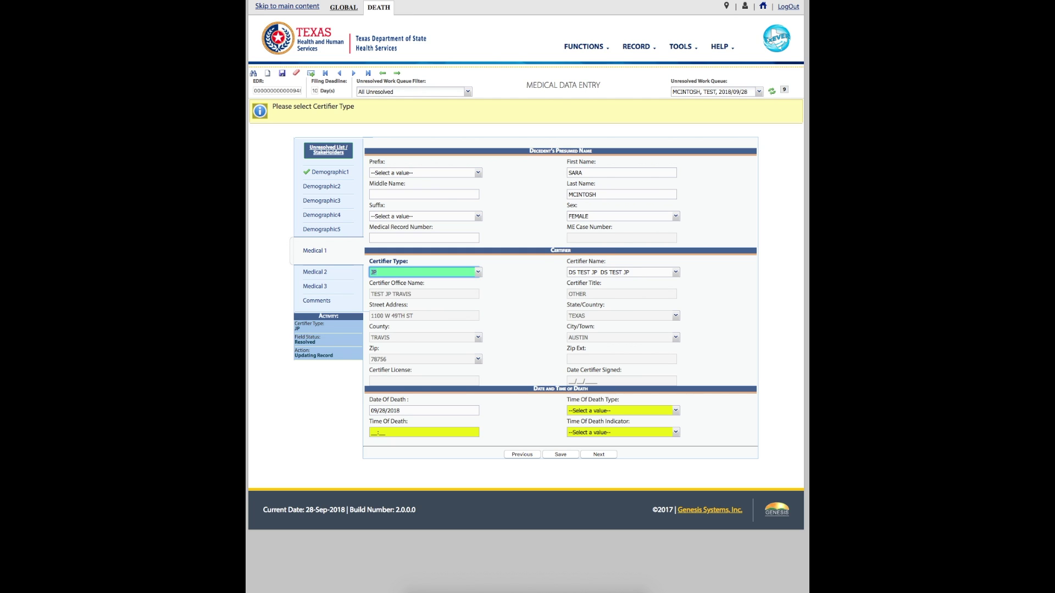
pyautogui.press('Tab')
pyautogui.press('Tab')
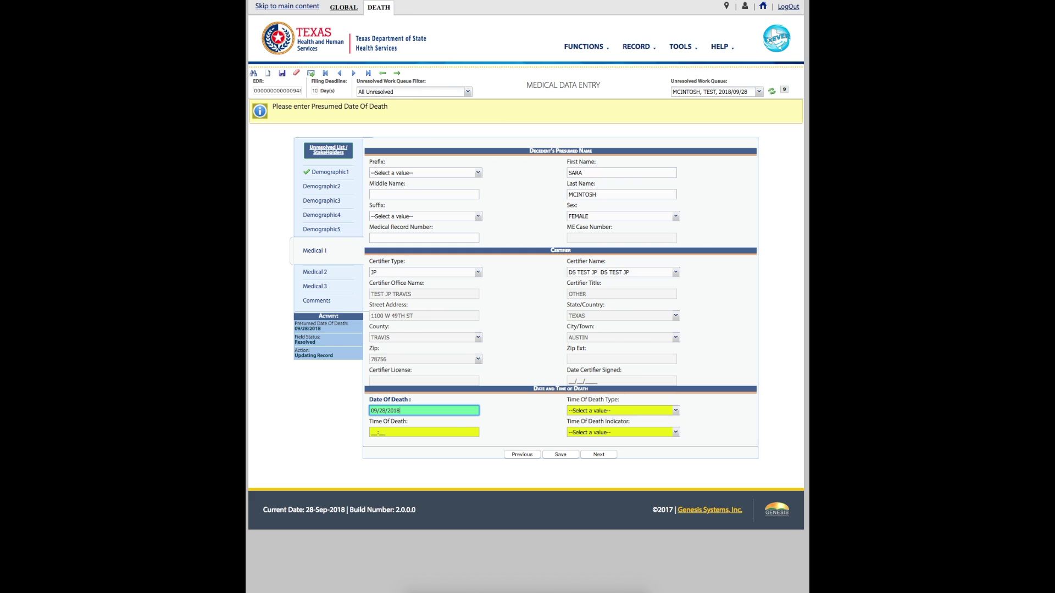
pyautogui.press('Tab')
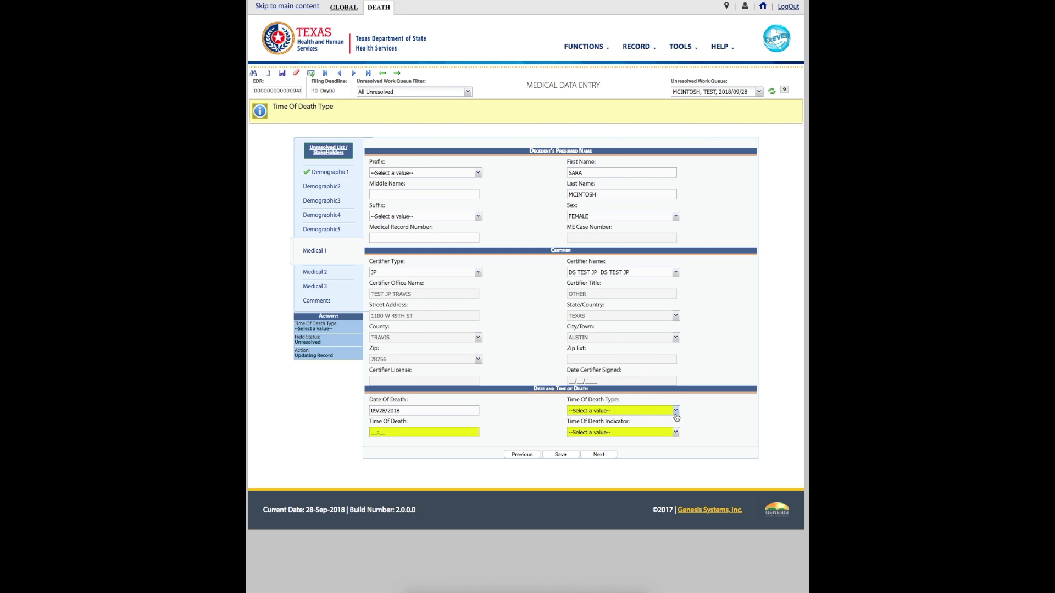
# Set Time Of Death Type to ACTUAL TIME OF DEATH at 08:30 AM and save Medical 1.
pyautogui.click(677, 411)
pyautogui.click(672, 421)
pyautogui.press('Tab')
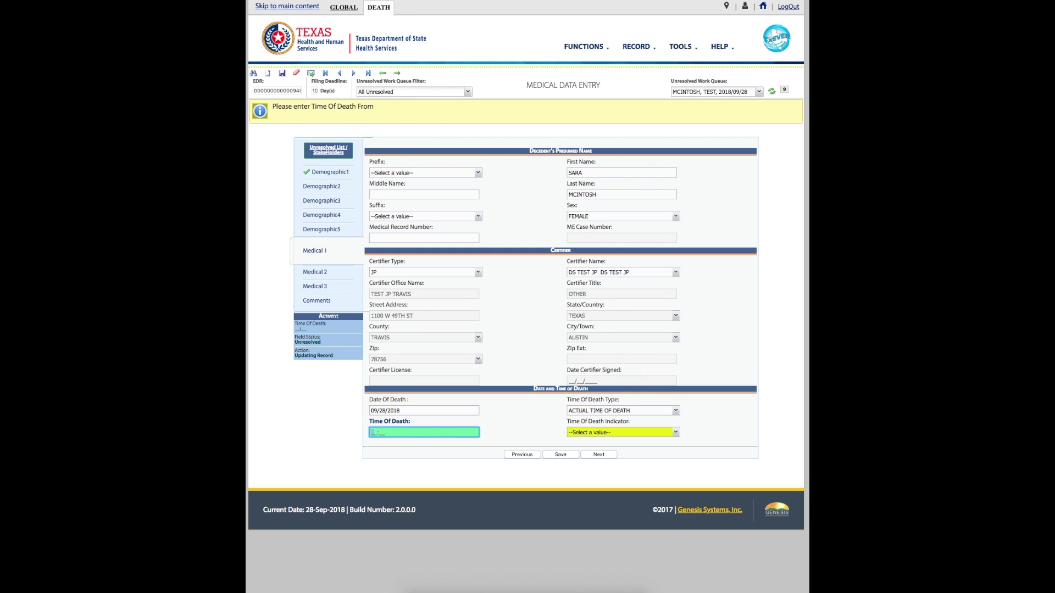
pyautogui.write('08:30')
pyautogui.press('Tab')
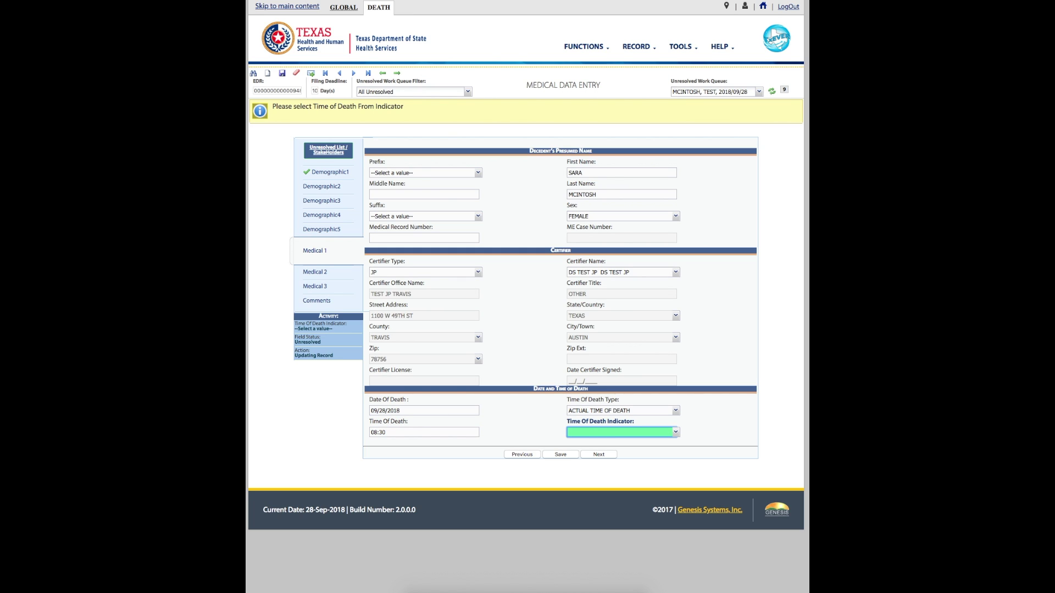
pyautogui.write('AM')
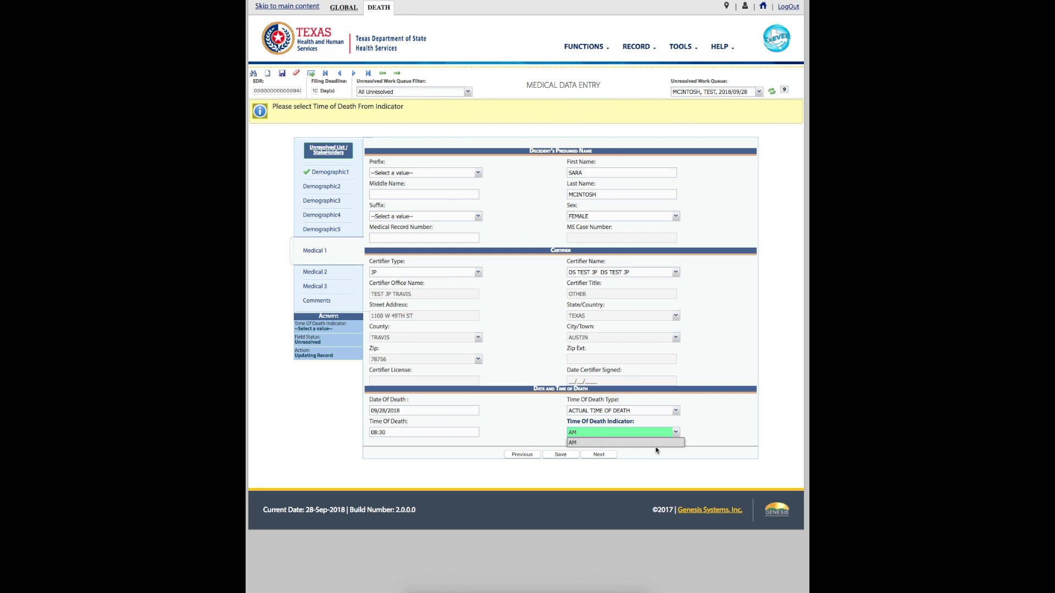
pyautogui.click(654, 445)
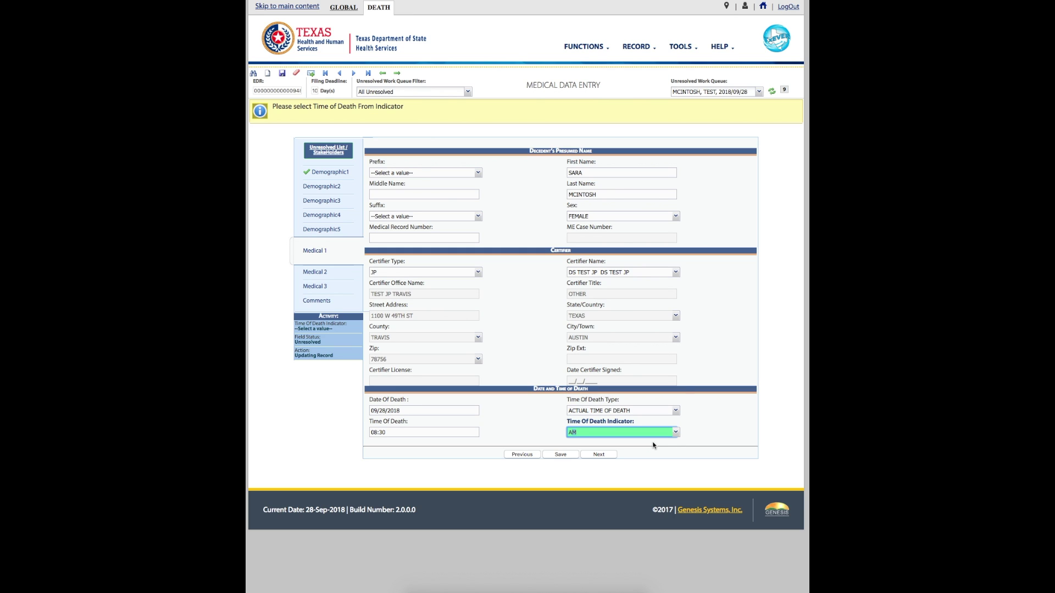
pyautogui.click(565, 455)
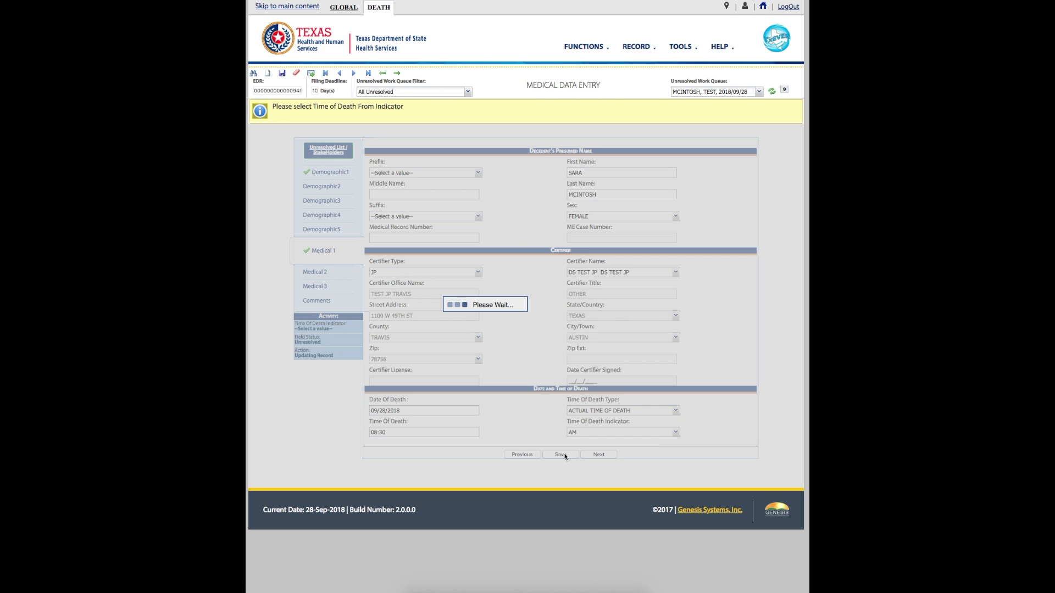
pyautogui.click(524, 312)
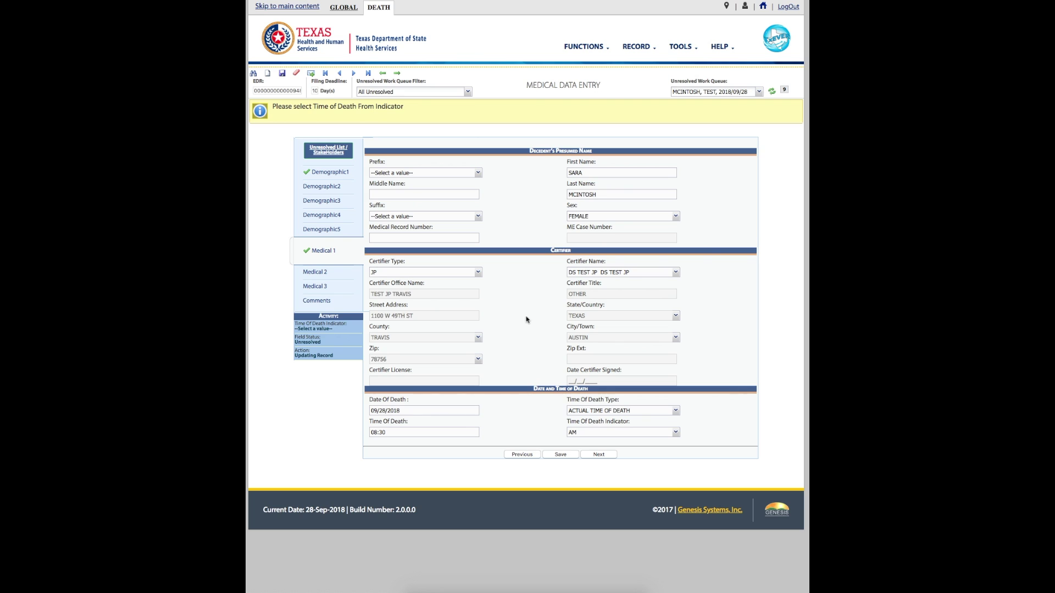
# On Medical 2, enter CEREBRAL CONTUSION as the line a immediate cause, onset 30 MINUTES.
pyautogui.click(599, 454)
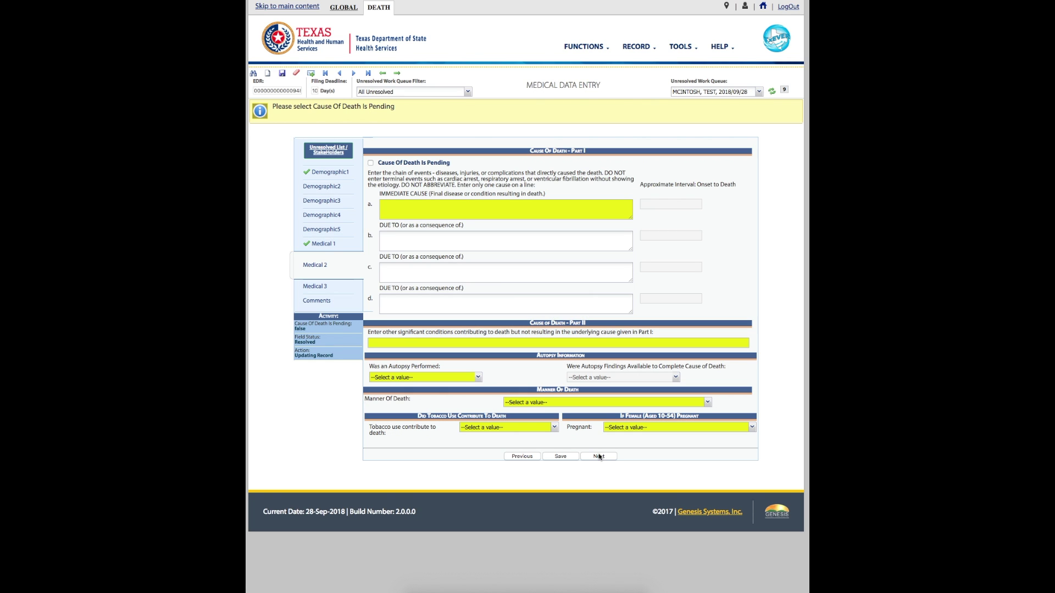
pyautogui.click(429, 215)
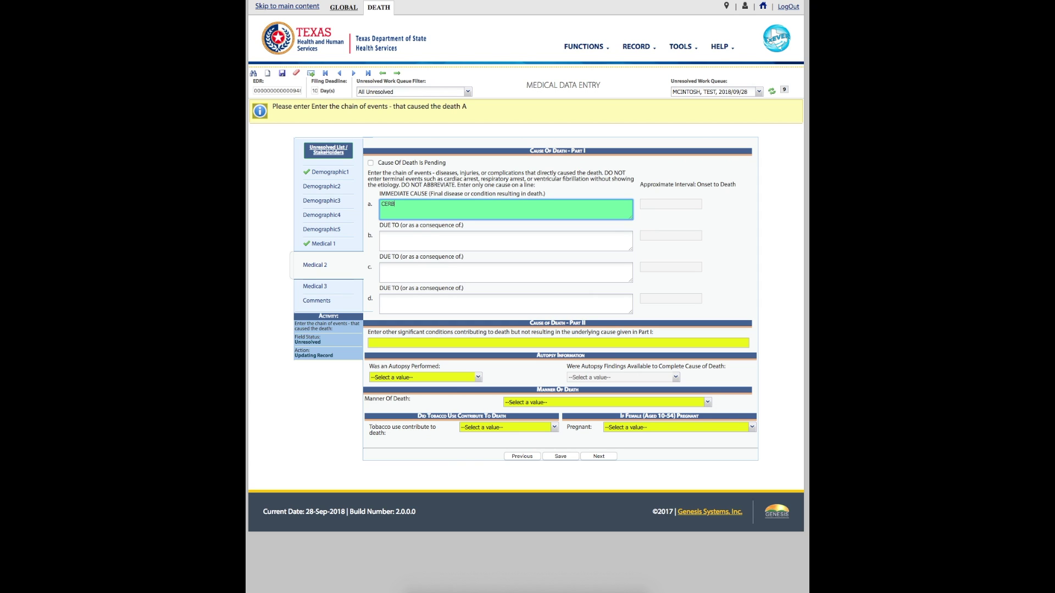
pyautogui.write('CERBRAL CONTUSION')
pyautogui.press('Tab')
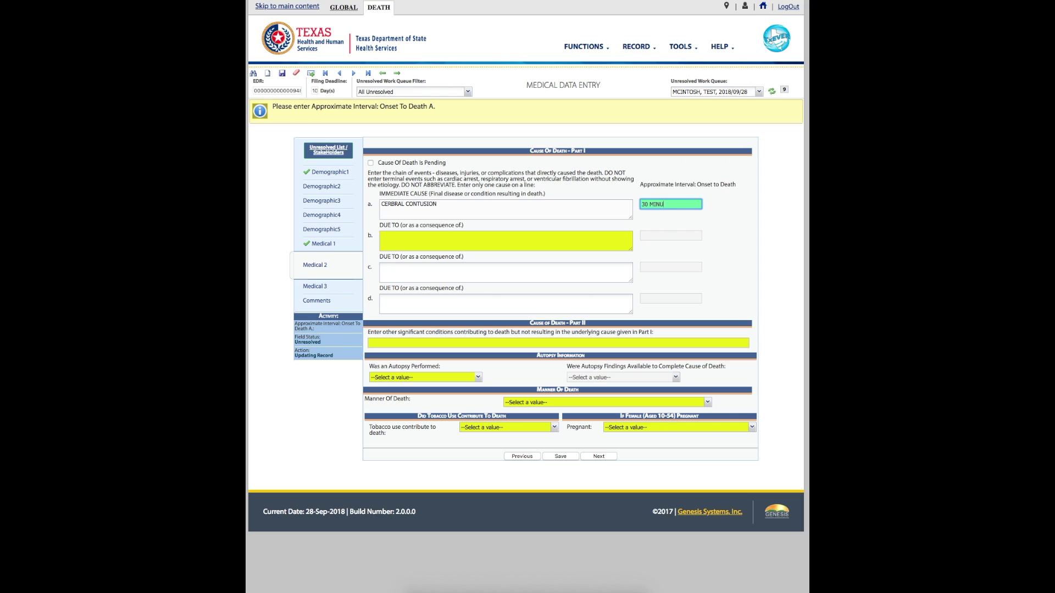
pyautogui.click(505, 241)
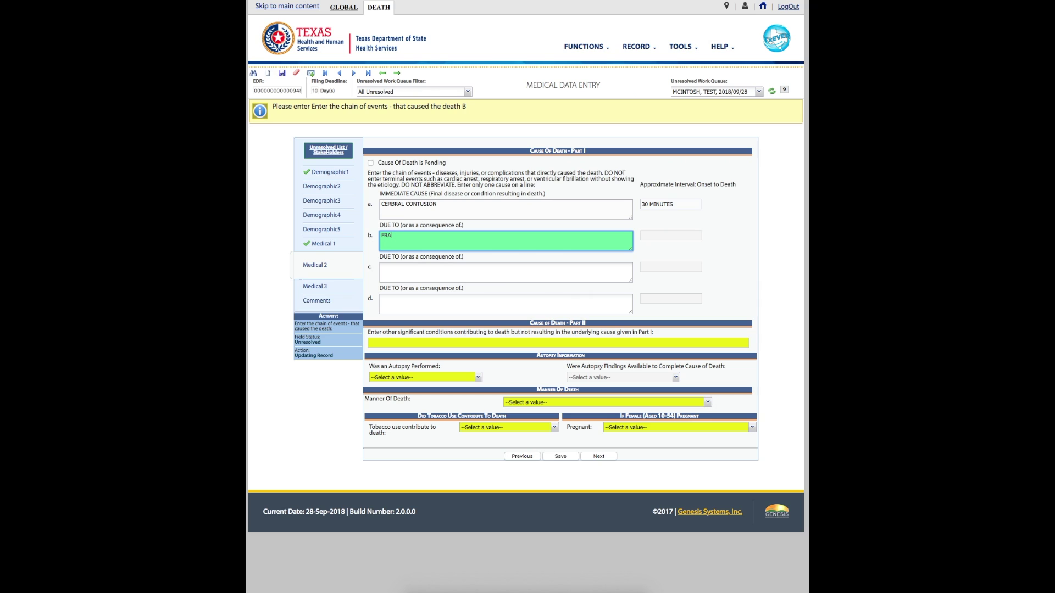
# Complete line b as FRACTURED SKULL, fixing the spelling warning, with interval 30 MINUTES.
pyautogui.write('ED SKUL')
pyautogui.press('Tab')
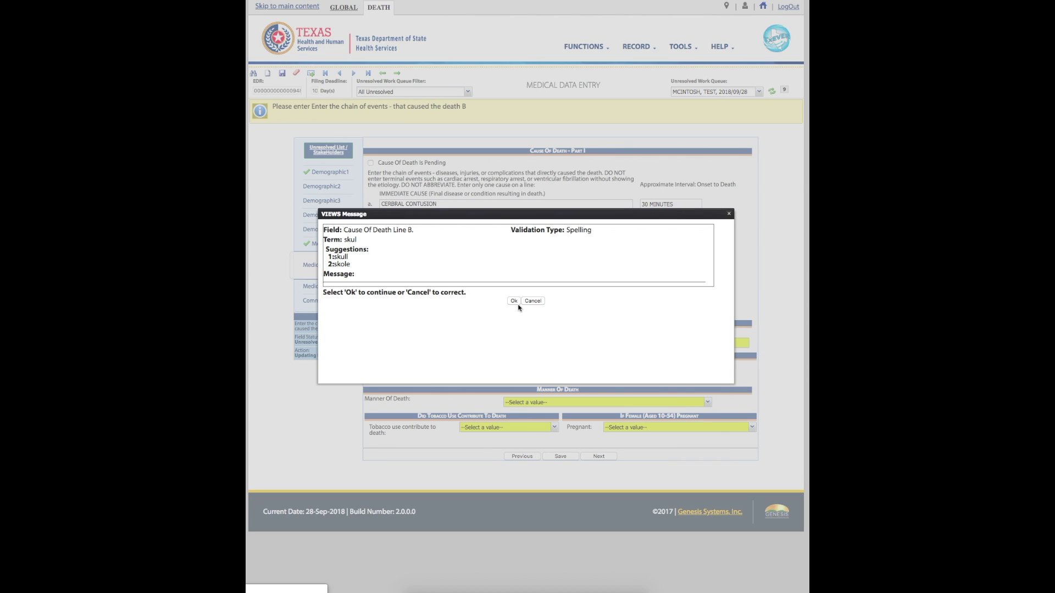
pyautogui.click(515, 301)
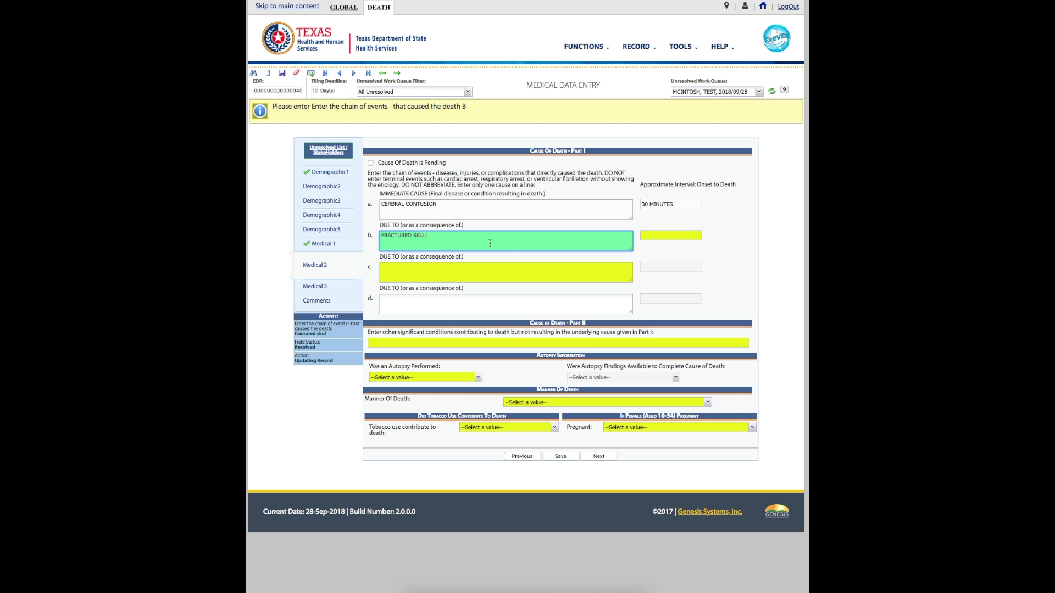
pyautogui.write('L')
pyautogui.press('Tab')
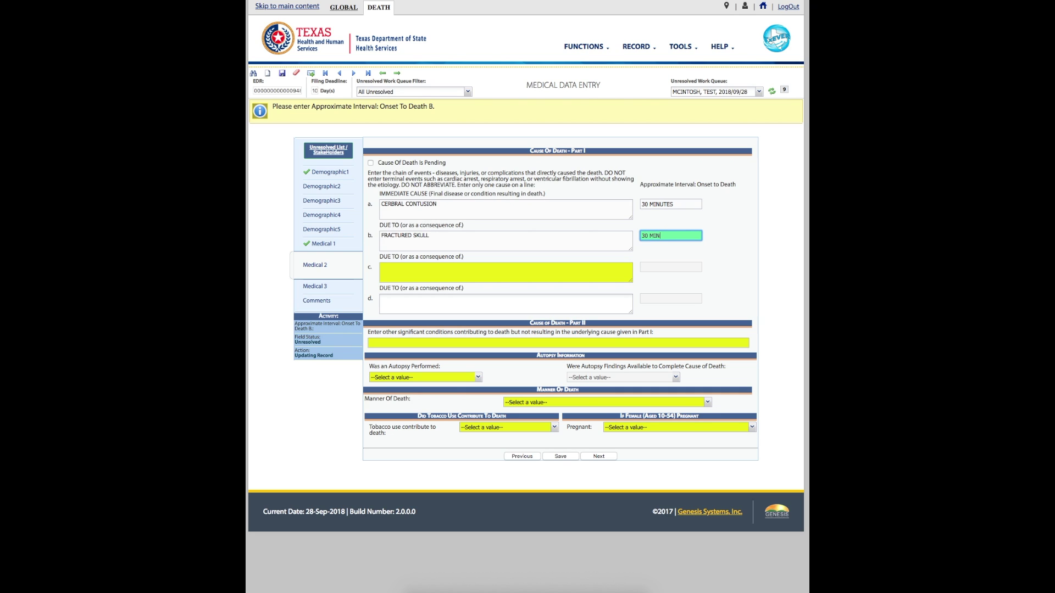
pyautogui.write('30 MINUTES')
pyautogui.press('Tab')
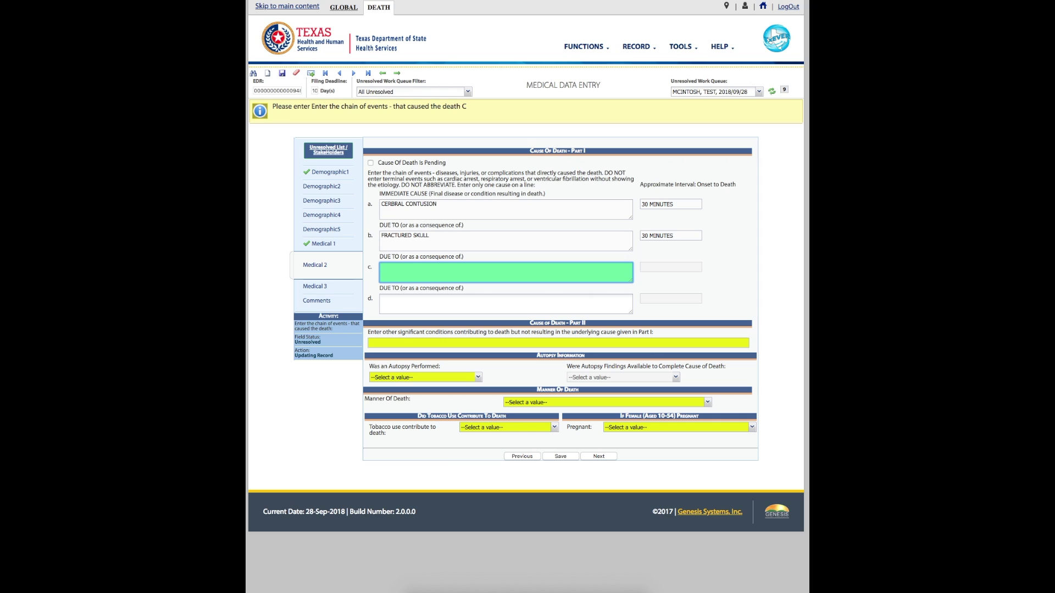
# Enter BLUNT IMPACT TO HEAD and COLLISION OF TWO MOTOR VEHICLES on lines c and d, each 30 MINUTES.
pyautogui.write('BLUNT IMPACT TO HEAD')
pyautogui.press('Tab')
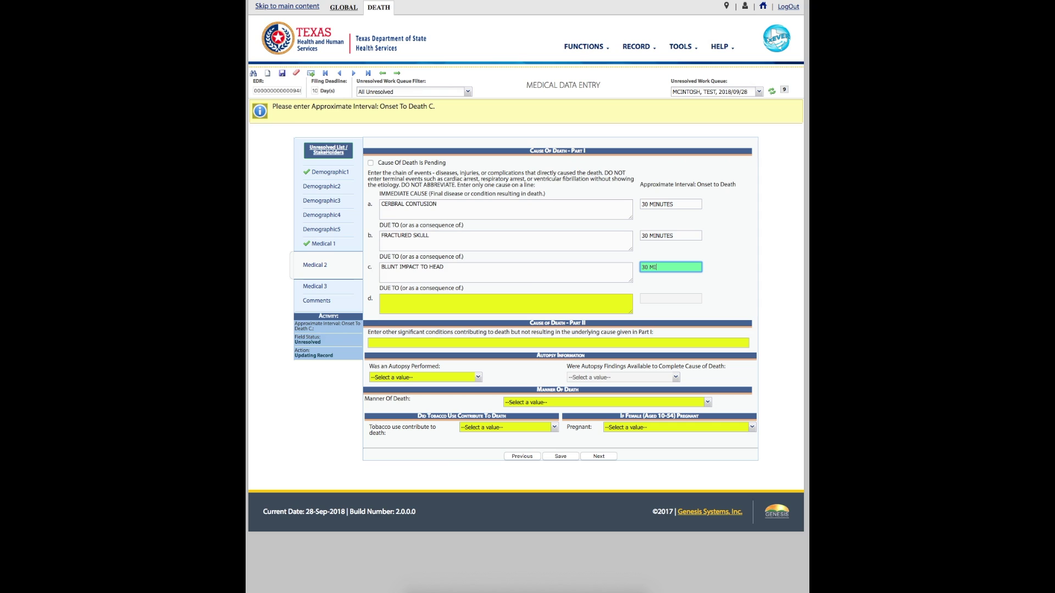
pyautogui.write('30 MINUTES')
pyautogui.press('Tab')
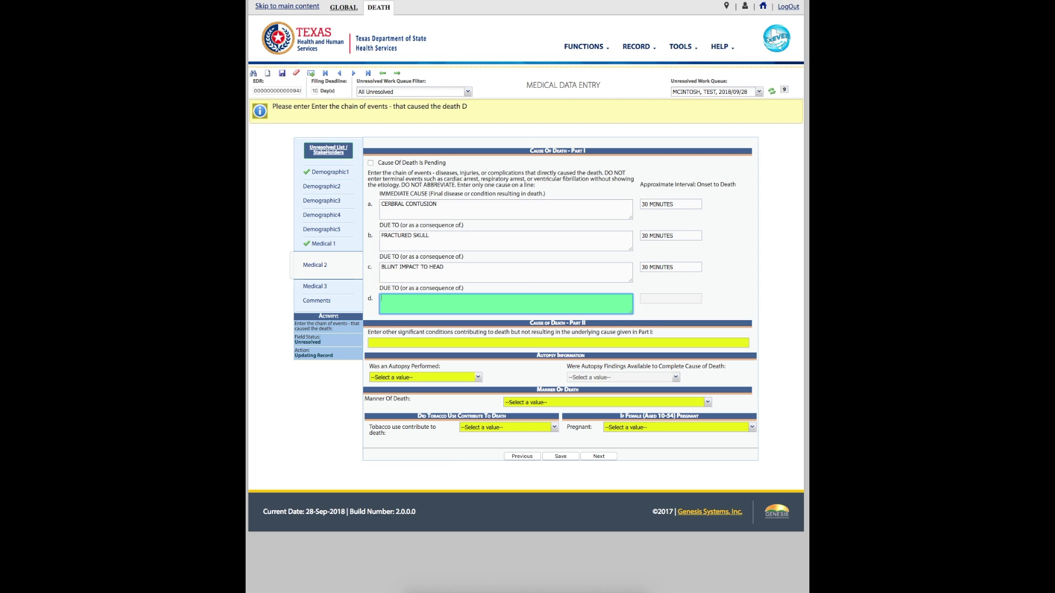
pyautogui.write('COLLISION OF TWO MOTOR VEHICLES')
pyautogui.press('Tab')
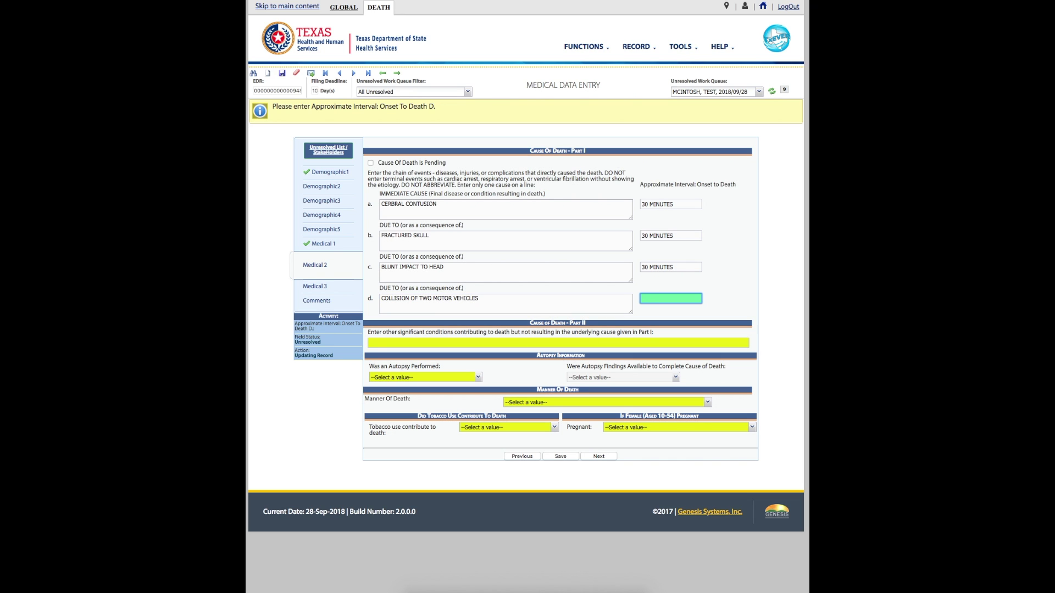
pyautogui.write('30 MINUTES')
pyautogui.press('Tab')
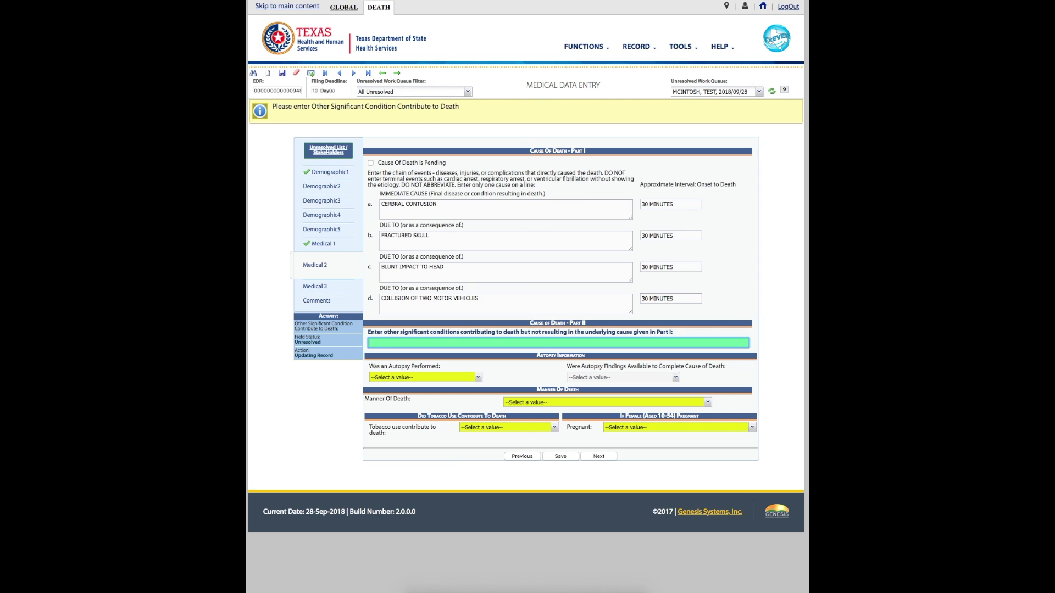
# Enter ACUTE ETHANOL INTOXICATION in the Part II field and validate it.
pyautogui.write('ACUTE ETHANOL INTOXIC')
pyautogui.write('ATION')
pyautogui.press('Tab')
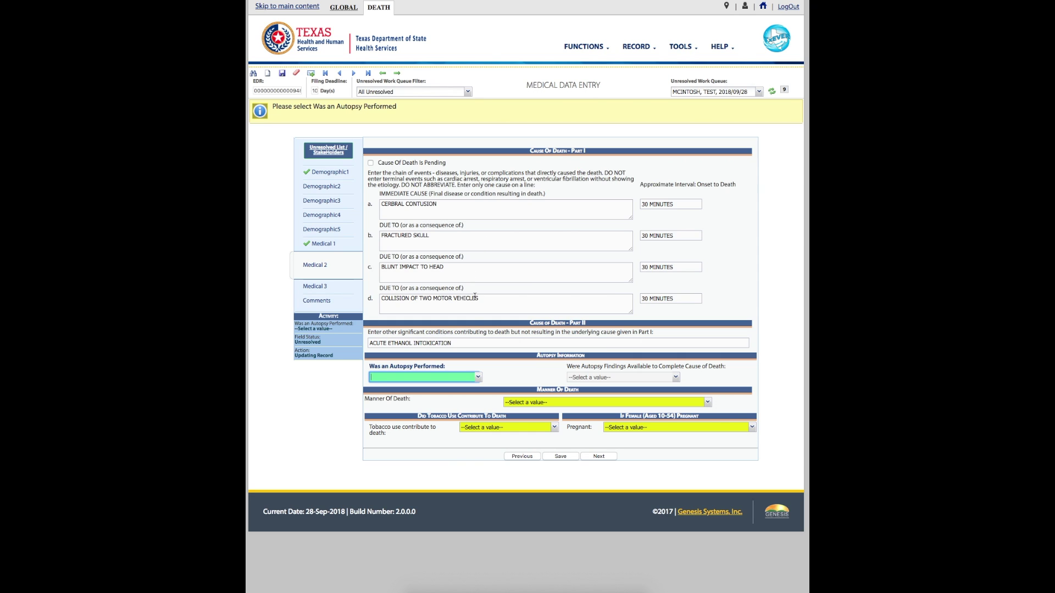
# Set autopsy performed YES, autopsy findings available YES, and manner of death ACCIDENT.
pyautogui.click(478, 377)
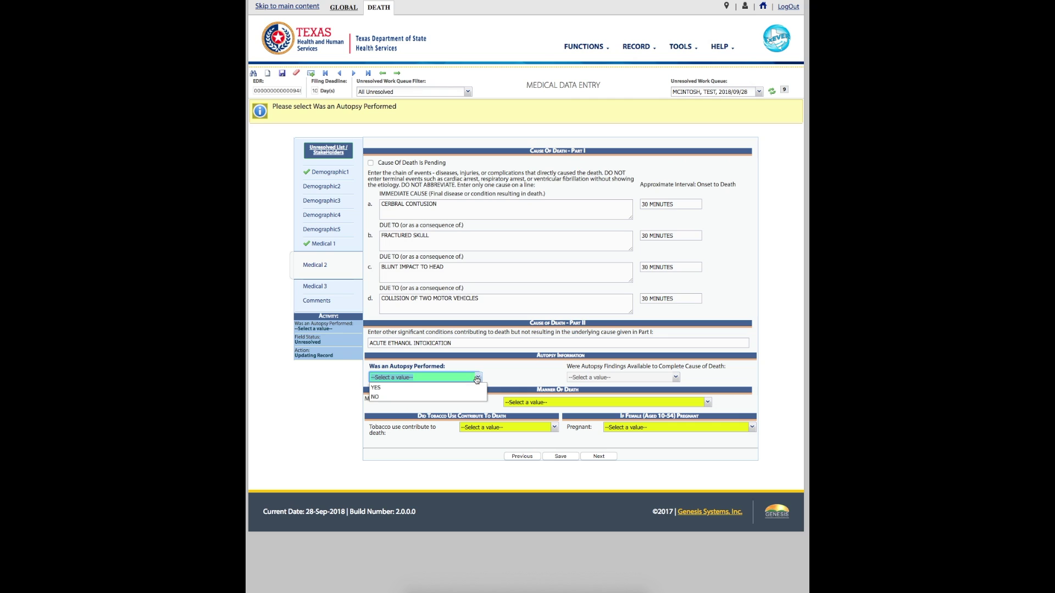
pyautogui.click(472, 389)
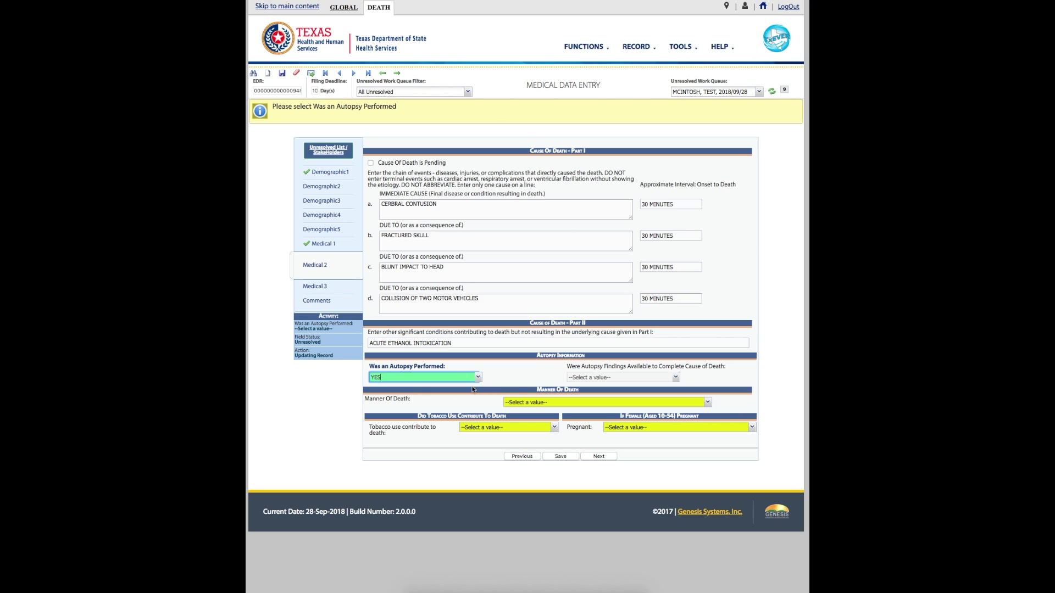
pyautogui.click(677, 383)
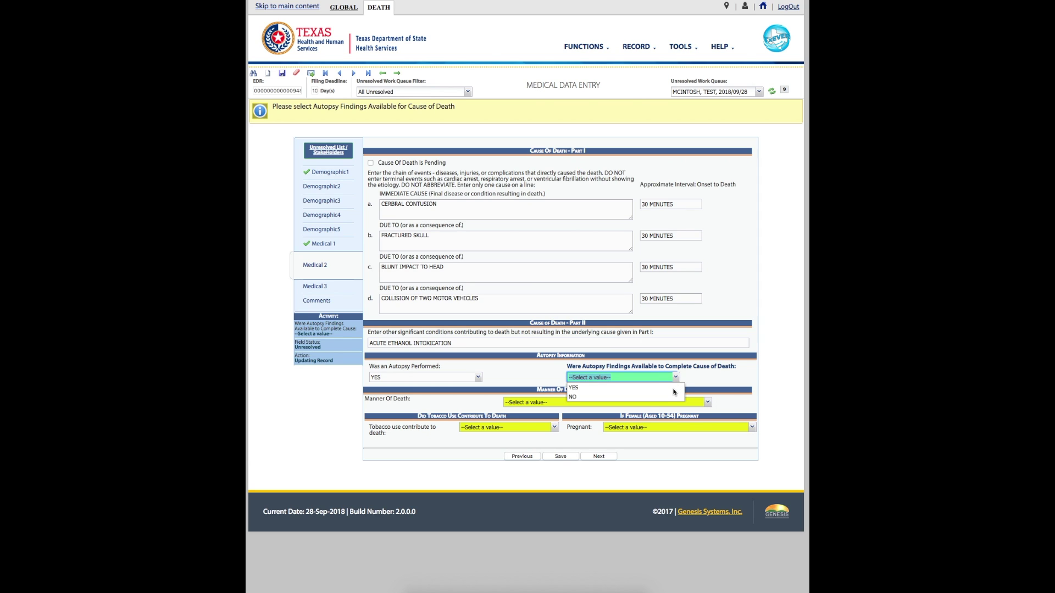
pyautogui.click(672, 389)
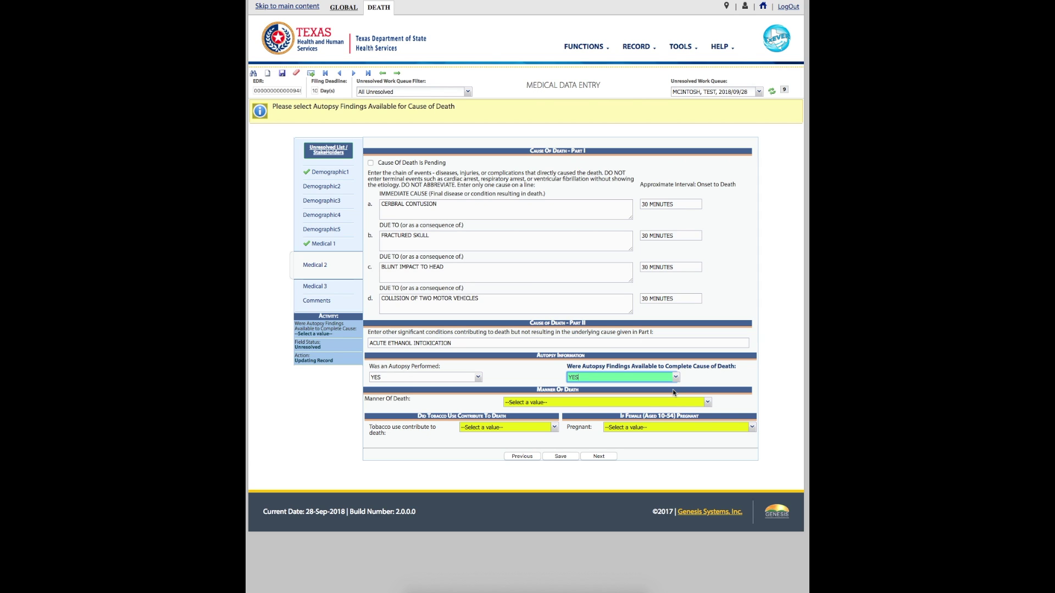
pyautogui.click(708, 402)
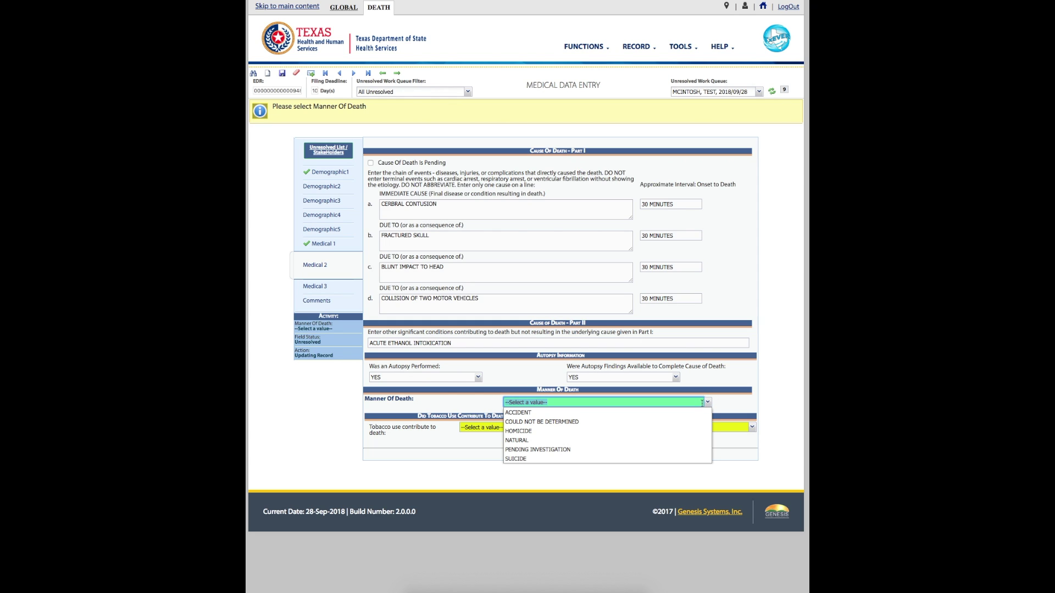
pyautogui.click(696, 413)
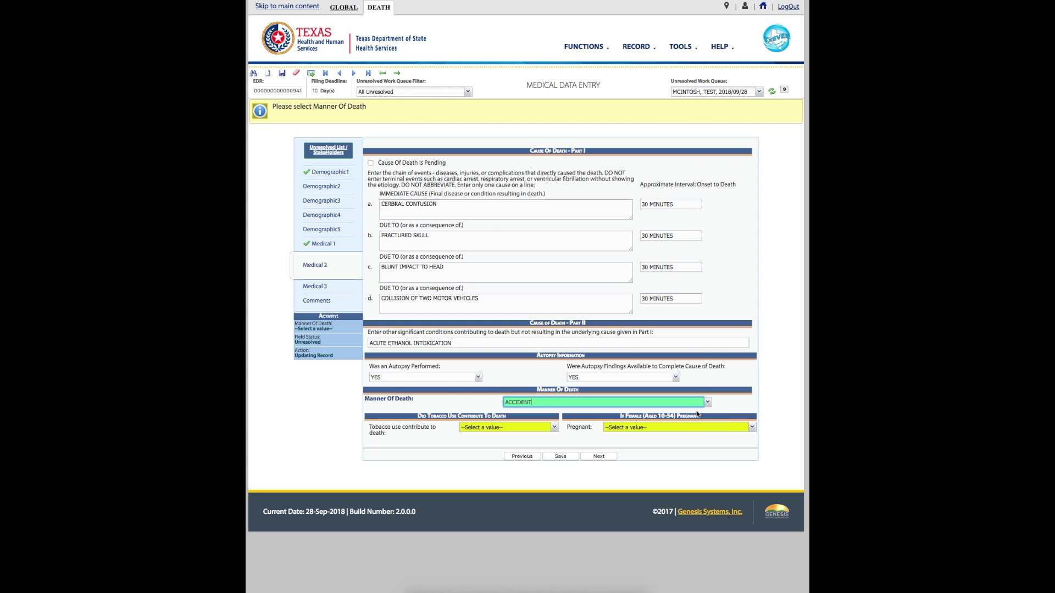
# Set tobacco contribution to NO and pregnancy to NOT PREGNANT WITHIN THE PAST YEAR, then save.
pyautogui.press('Tab')
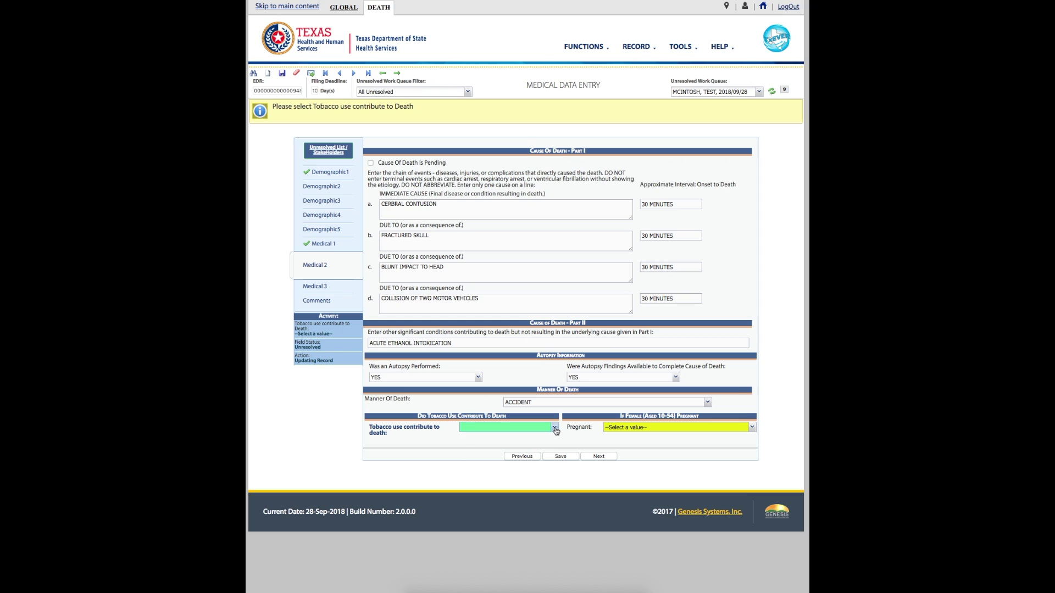
pyautogui.click(554, 428)
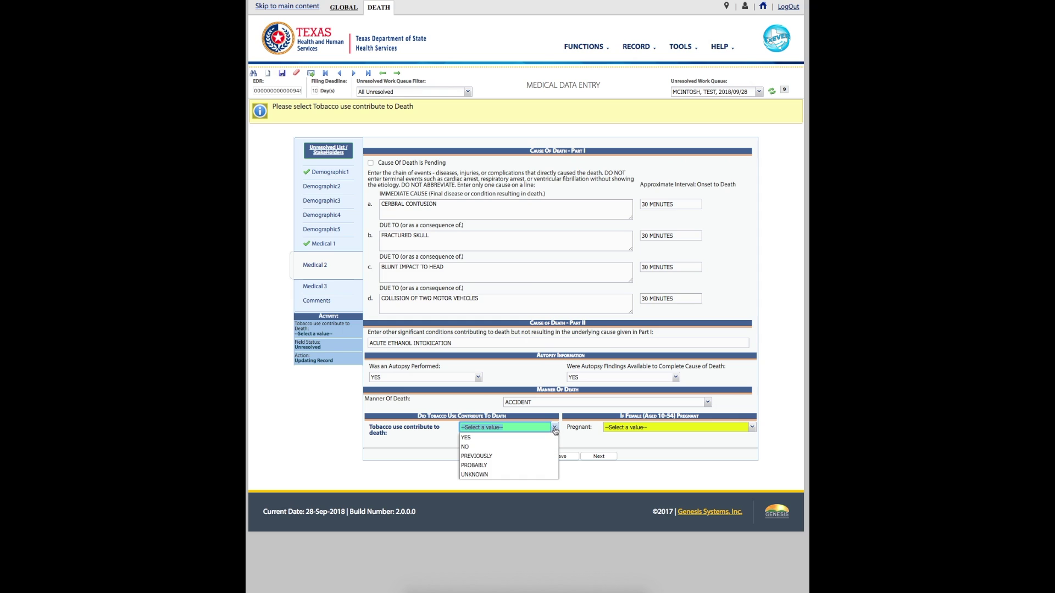
pyautogui.click(517, 448)
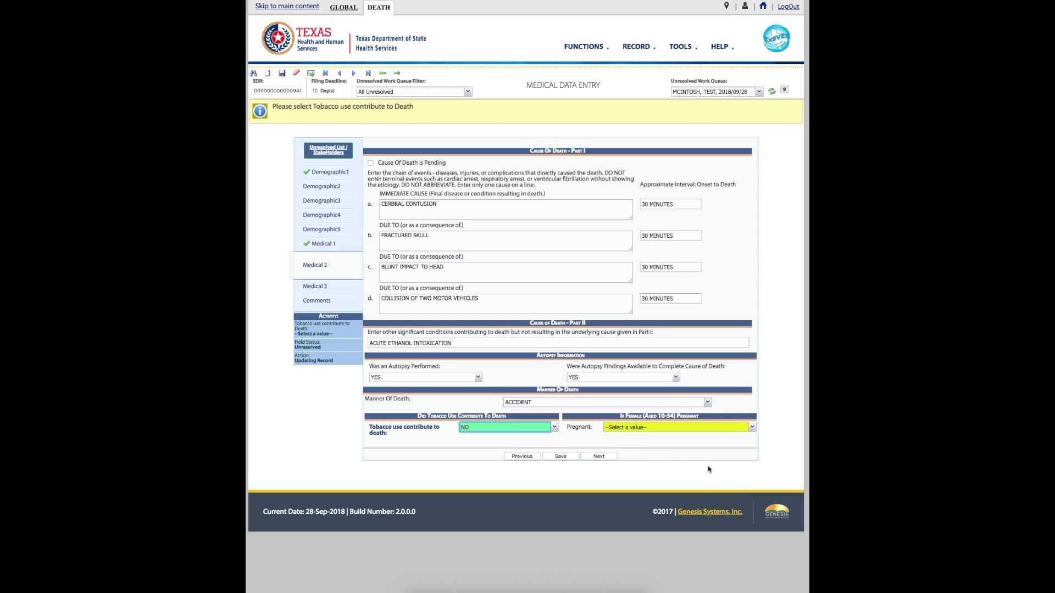
pyautogui.press('Tab')
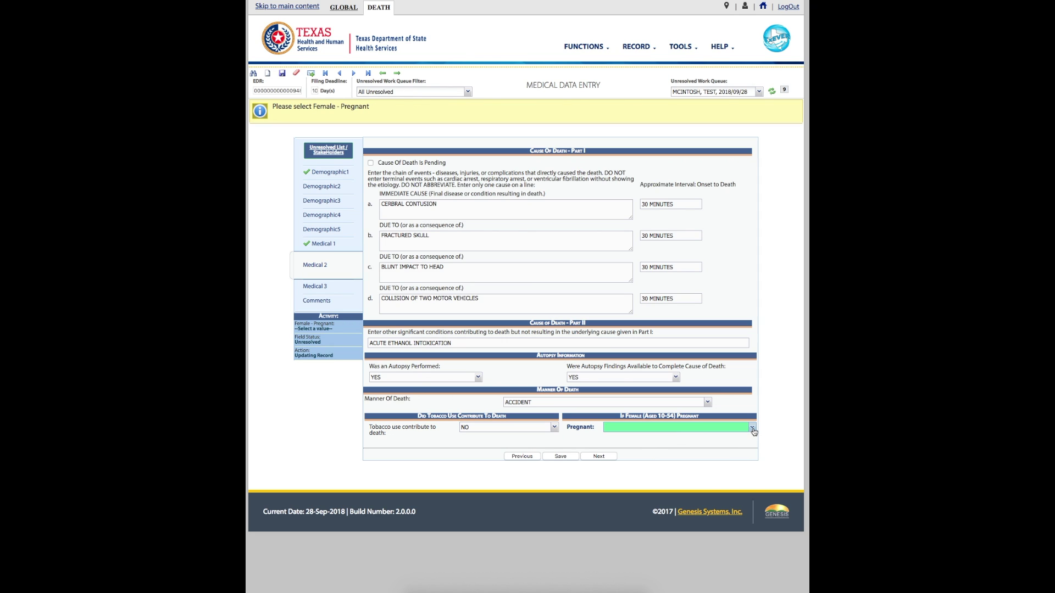
pyautogui.click(752, 428)
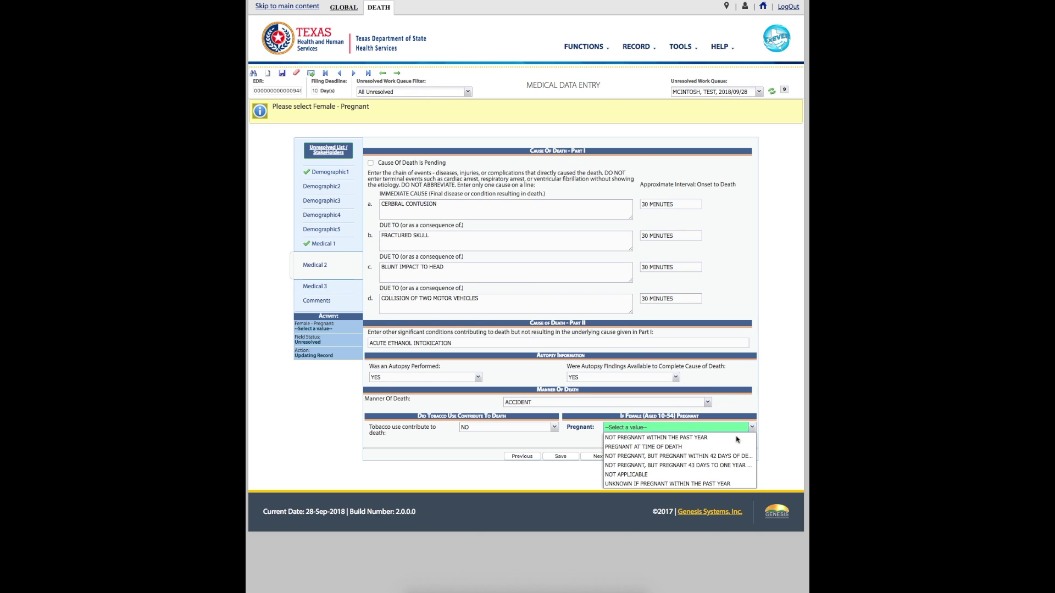
pyautogui.click(737, 438)
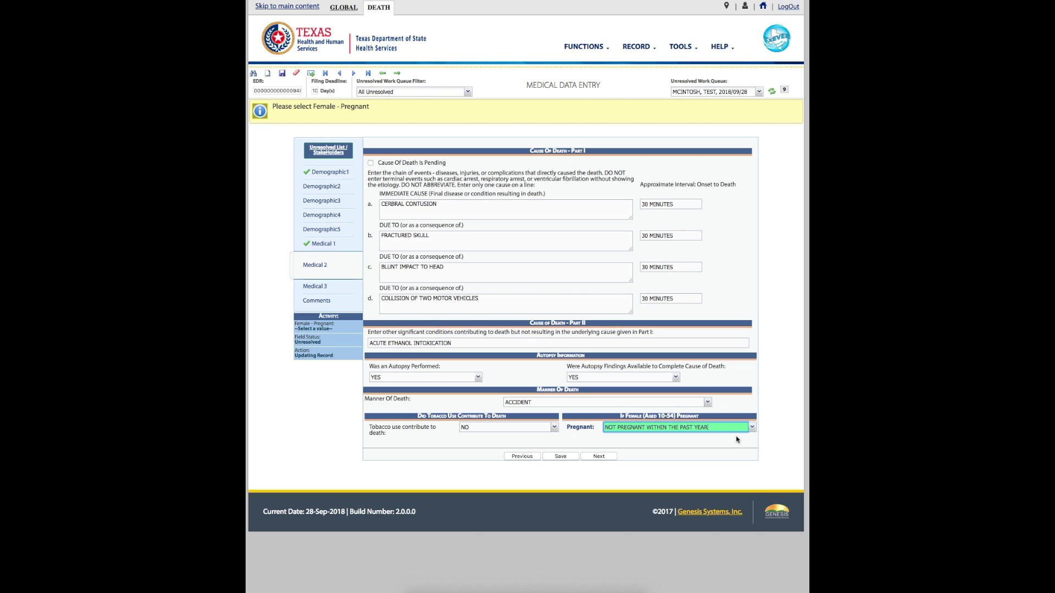
pyautogui.click(562, 457)
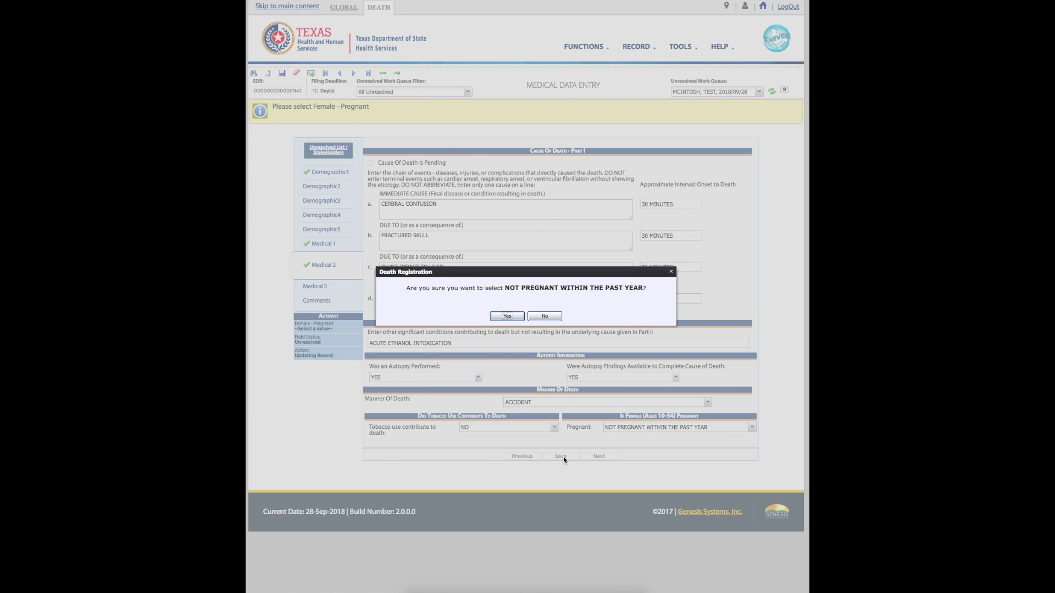
# Confirm the not-pregnant answer, save Medical 2 again and dismiss the Record Saved notice.
pyautogui.click(506, 317)
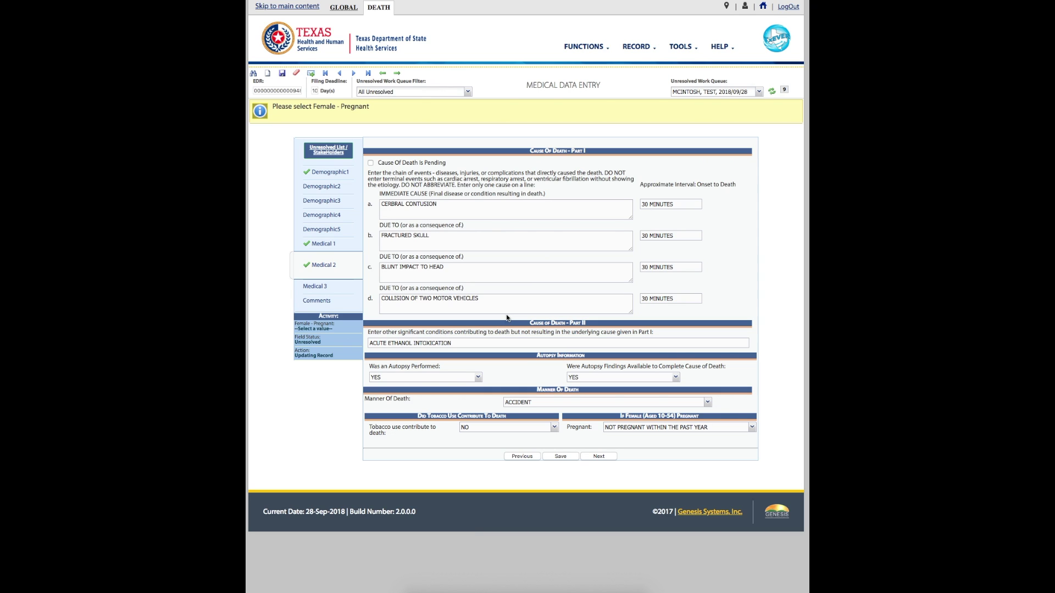
pyautogui.click(560, 456)
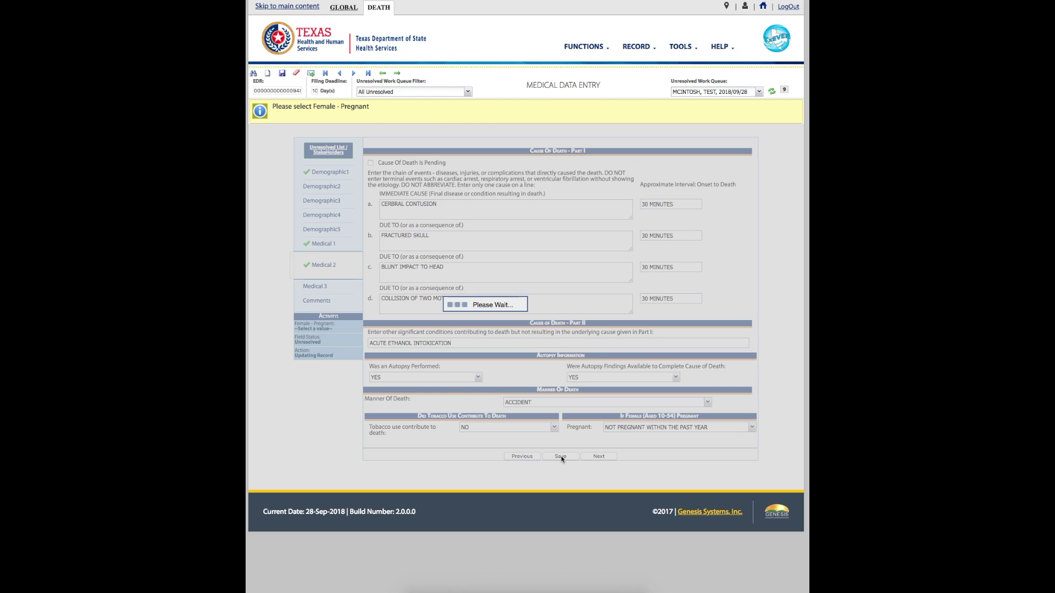
pyautogui.click(525, 314)
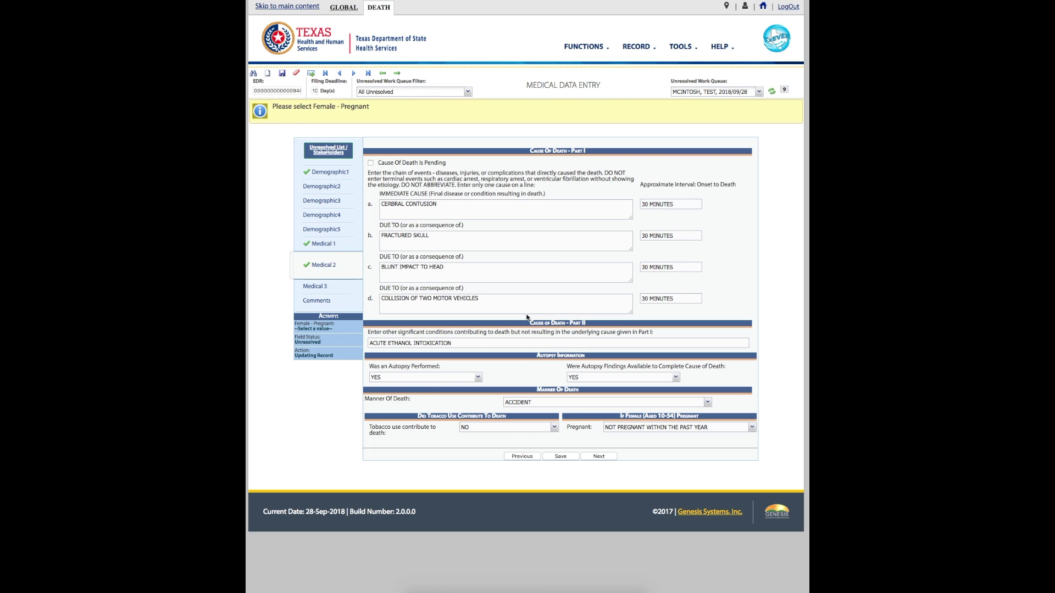
# On Medical 3, report an injury as a transportation accident with the decedent as DRIVER/OPERATOR.
pyautogui.click(599, 456)
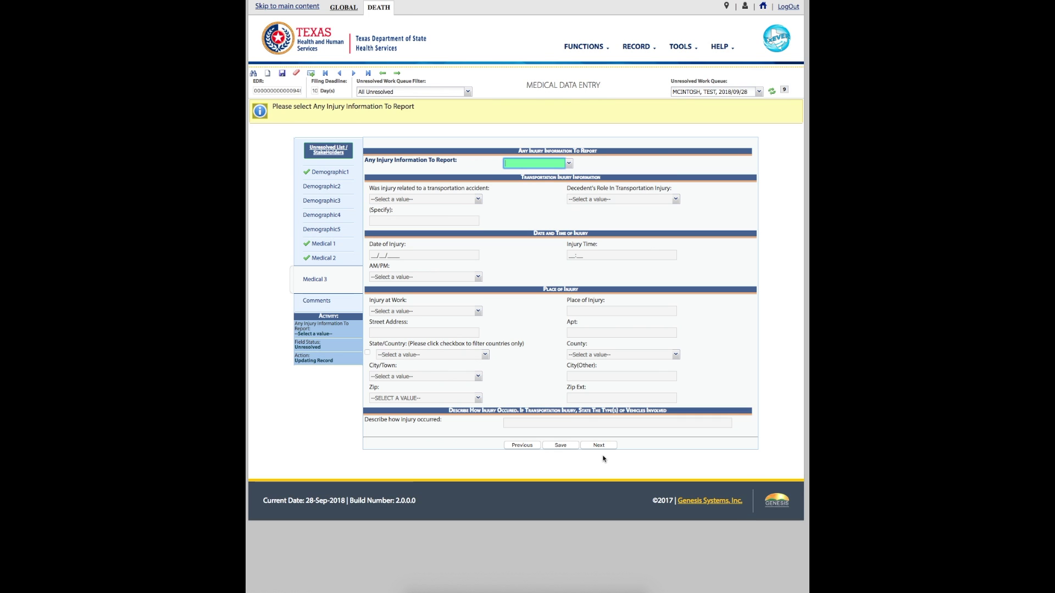
pyautogui.click(570, 164)
pyautogui.press('Down')
pyautogui.press('Return')
pyautogui.click(476, 199)
pyautogui.click(470, 209)
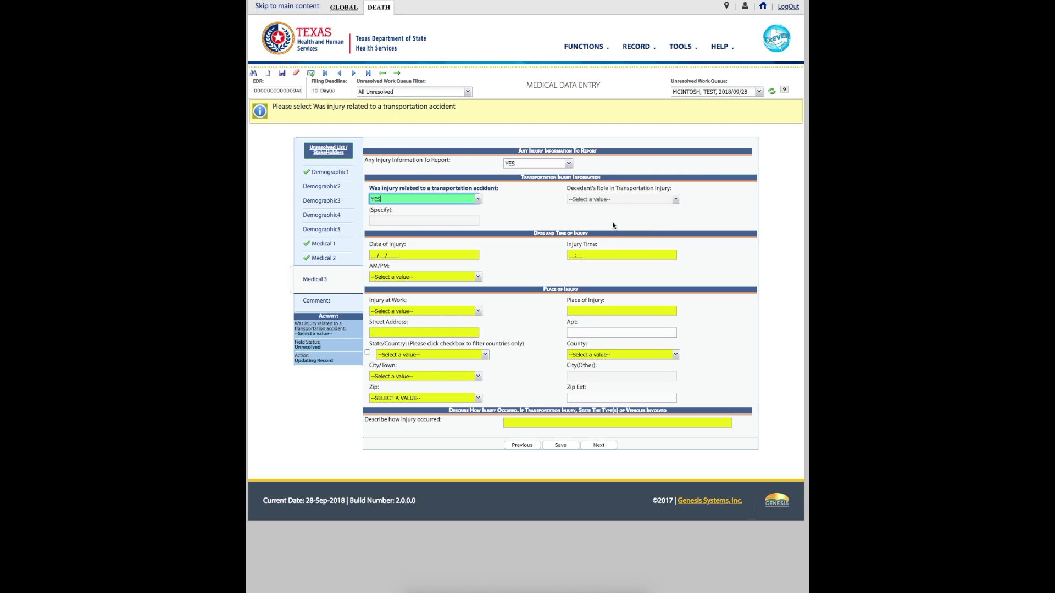
pyautogui.click(676, 201)
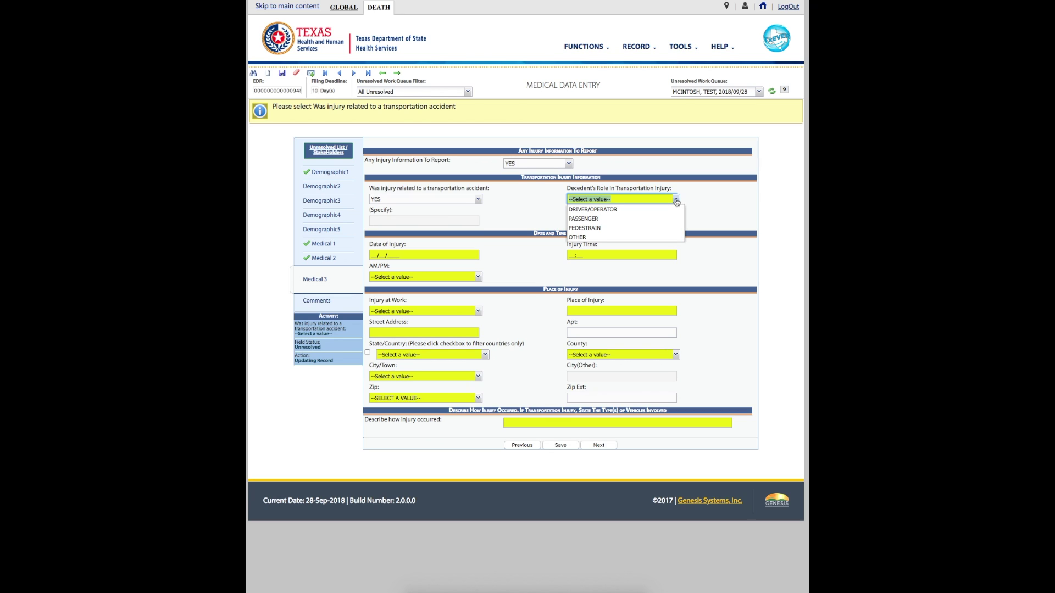
pyautogui.click(669, 210)
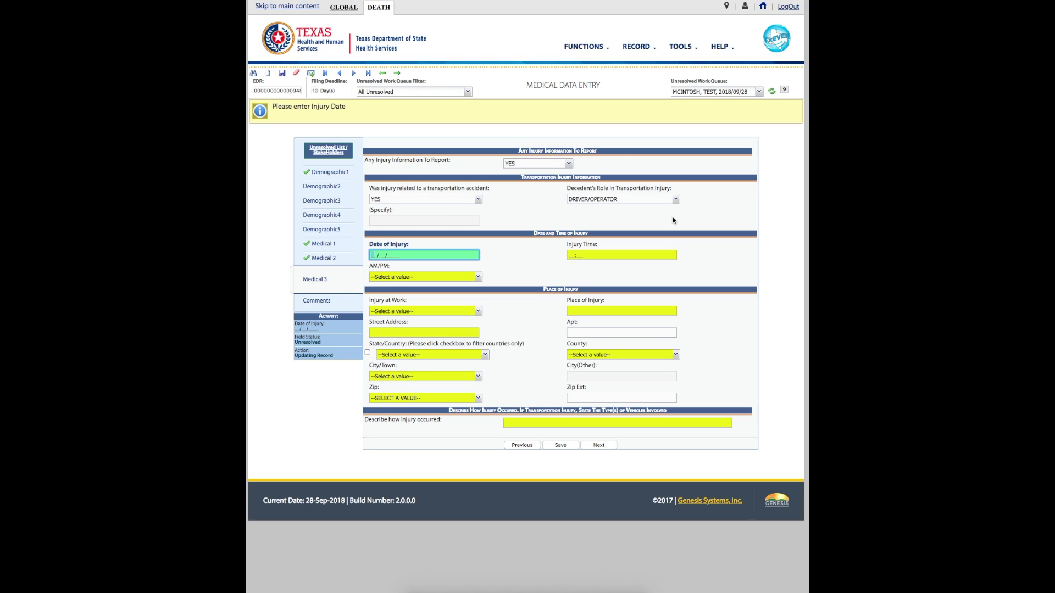
# Enter injury date 09/28/2018 at 08:00 AM and set Injury at Work to NO.
pyautogui.write('09/28/2018')
pyautogui.click(622, 255)
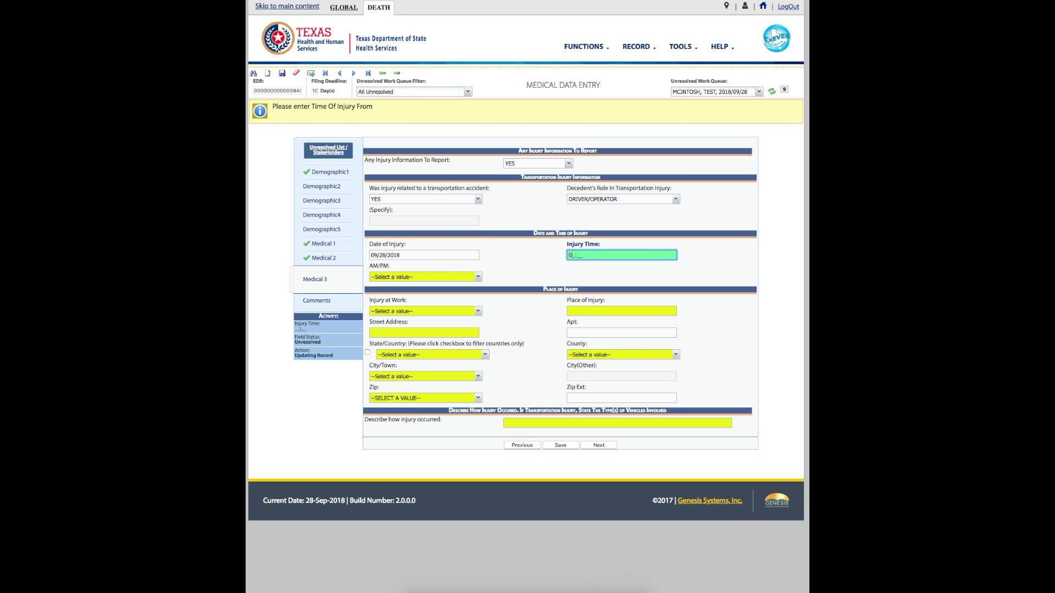
pyautogui.write('08:00')
pyautogui.click(423, 276)
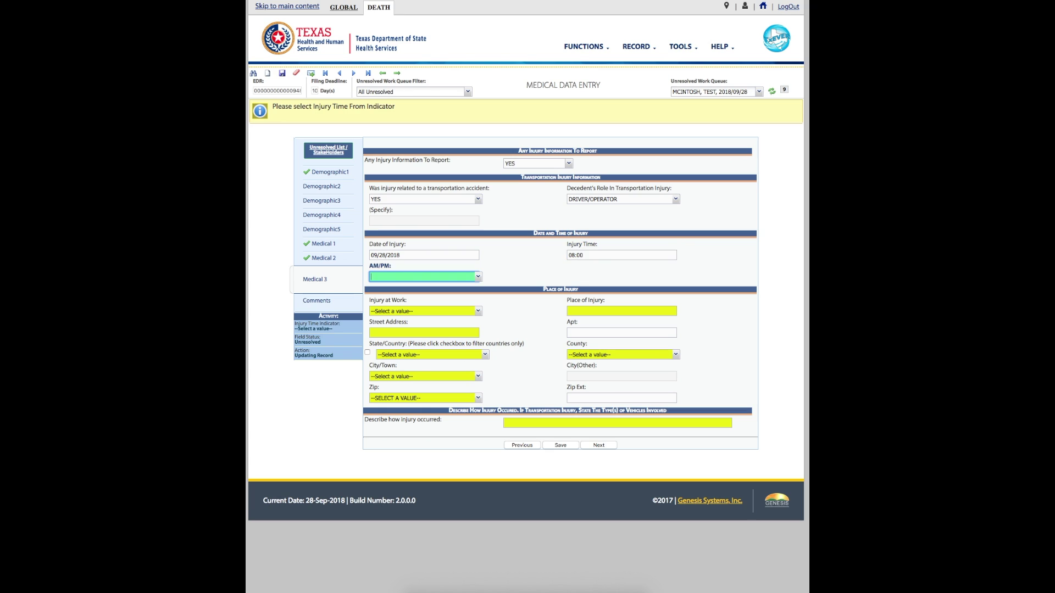
pyautogui.click(423, 276)
pyautogui.click(379, 287)
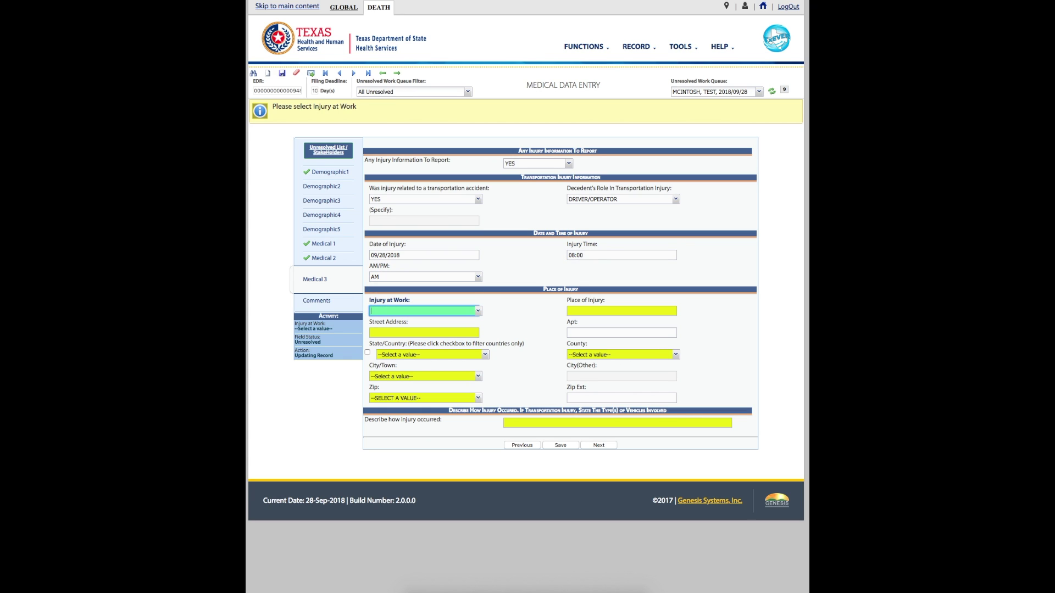
pyautogui.click(478, 311)
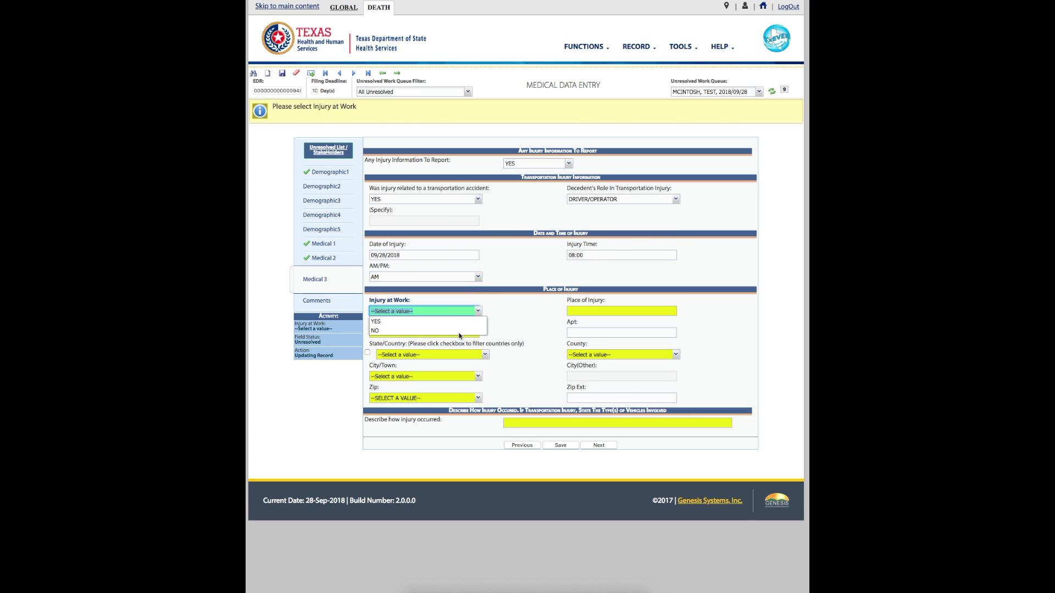
pyautogui.click(457, 332)
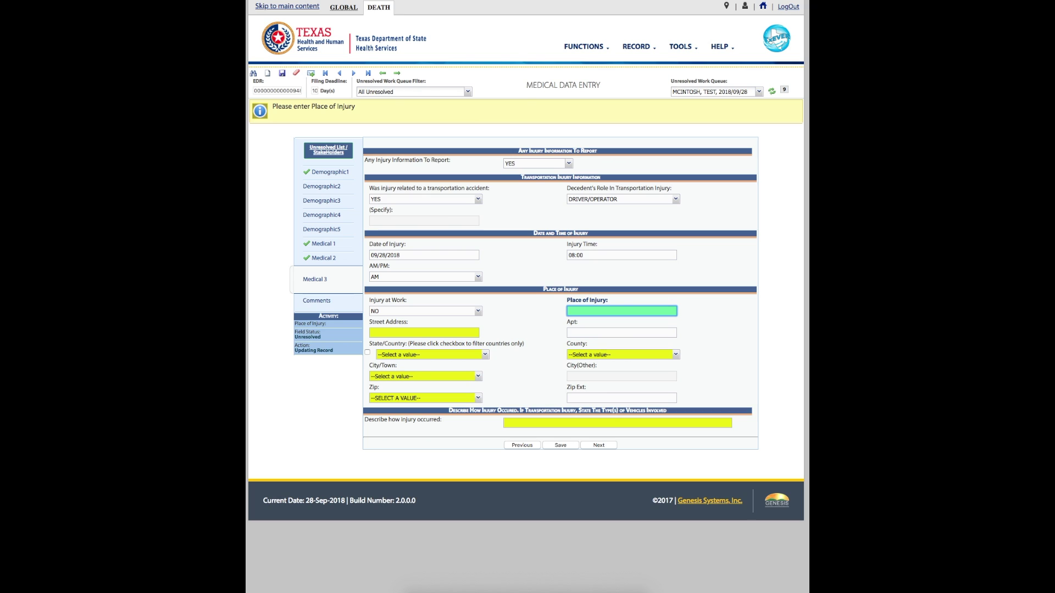
# Set the place of injury to CITY STREET at street address 1100 W 49TH ST.
pyautogui.write('CITY STREET')
pyautogui.press('Tab')
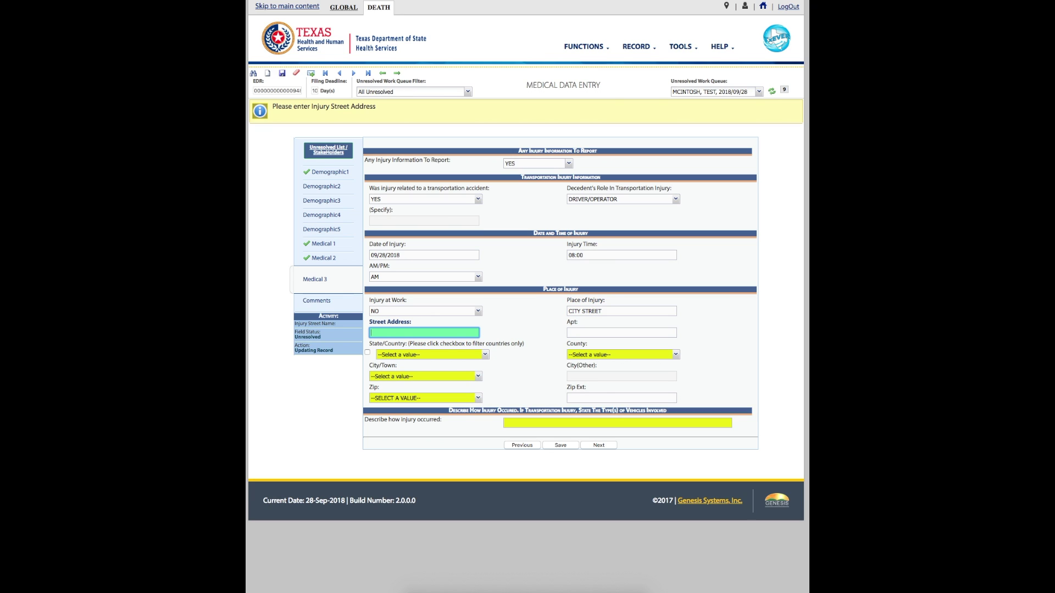
pyautogui.write('1100 W 49TH ST')
pyautogui.press('Tab')
# Locate the injury in AUSTIN, TRAVIS, TEXAS 78756, describe the unrestrained-driver auto-auto collision, and save.
pyautogui.press('Tab')
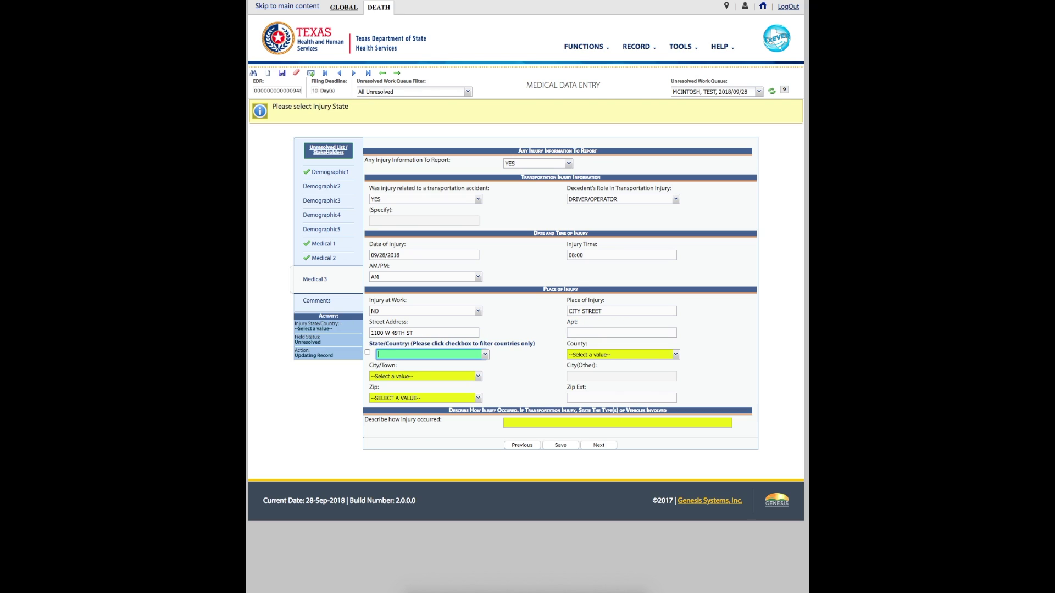
pyautogui.write('TEXAS')
pyautogui.press('Tab')
pyautogui.write('TRAV')
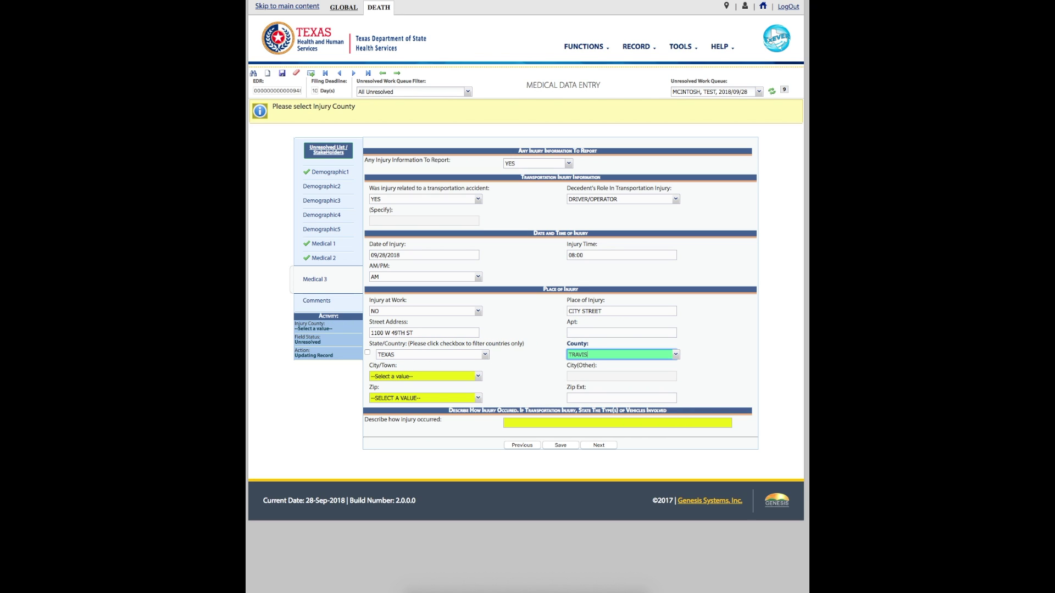
pyautogui.press('Tab')
pyautogui.write('AUS')
pyautogui.press('Tab')
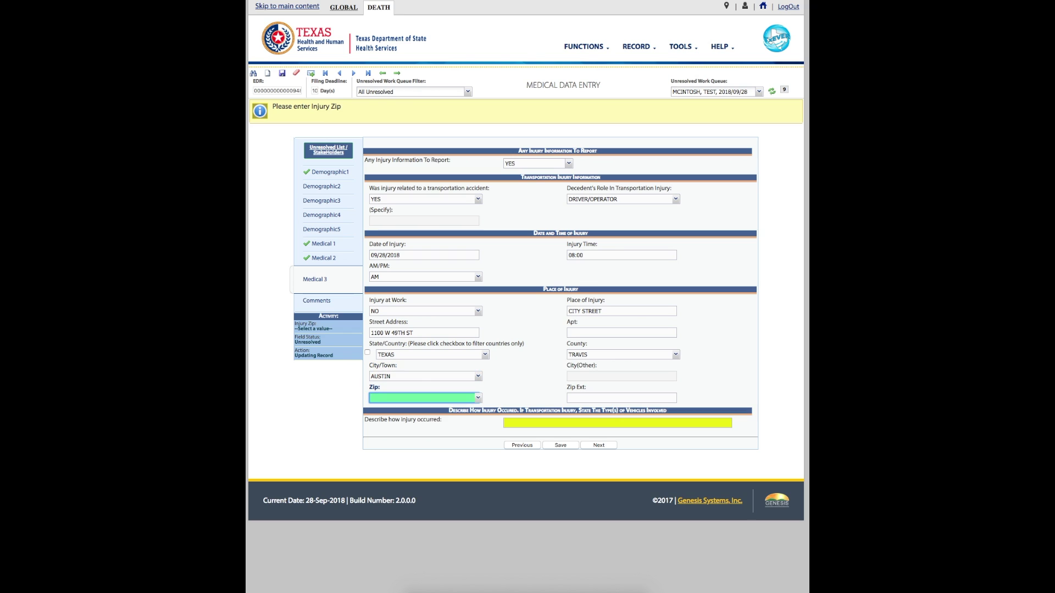
pyautogui.write('78756')
pyautogui.press('Tab')
pyautogui.press('Tab')
pyautogui.write('DECEDENT UNRESTRAINED ')
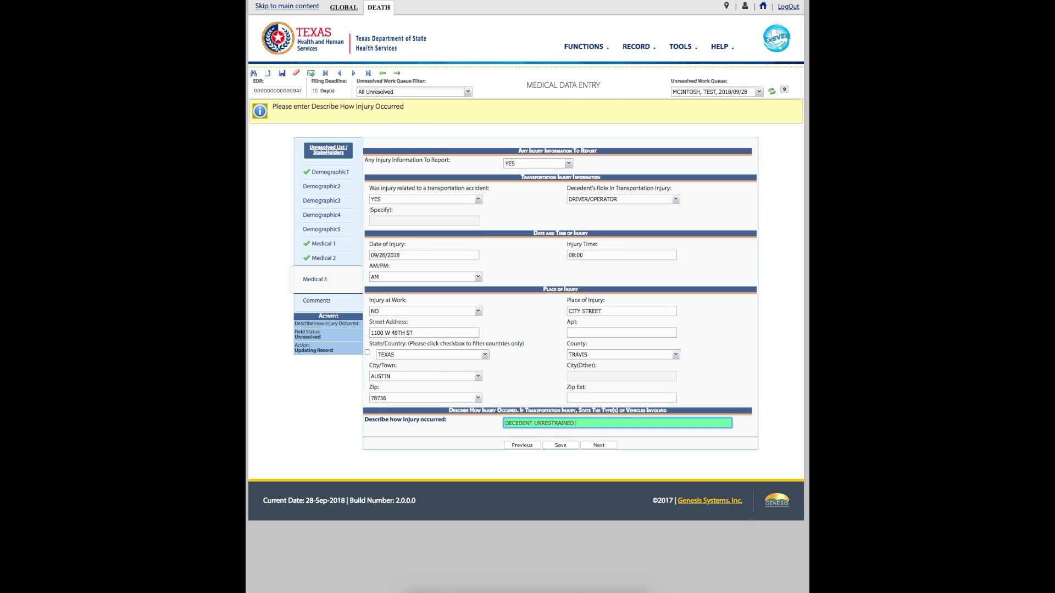
pyautogui.write('DRIVER IN AUTO-AUTO COLLISION. DECEDENT CROSSED LINE AND HIT ONCOMING VEHICLE HEAD ON.')
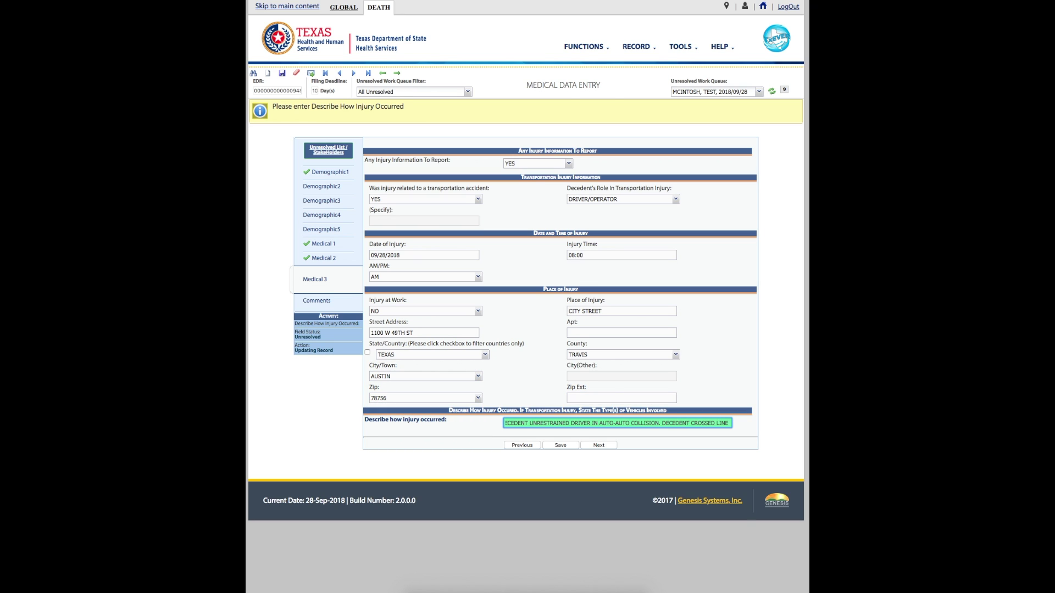
pyautogui.press('Return')
pyautogui.press('Return')
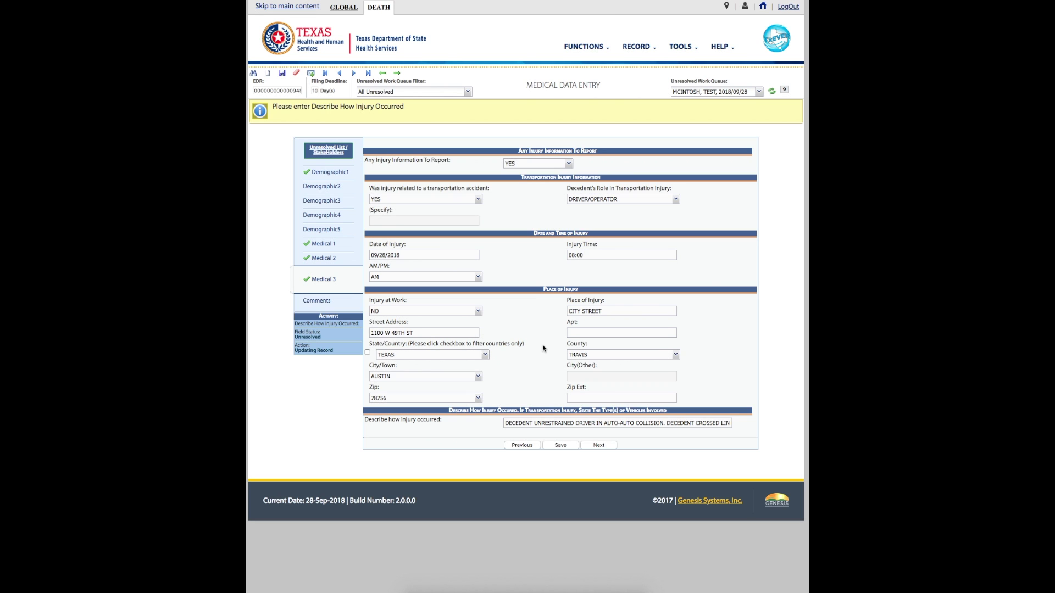